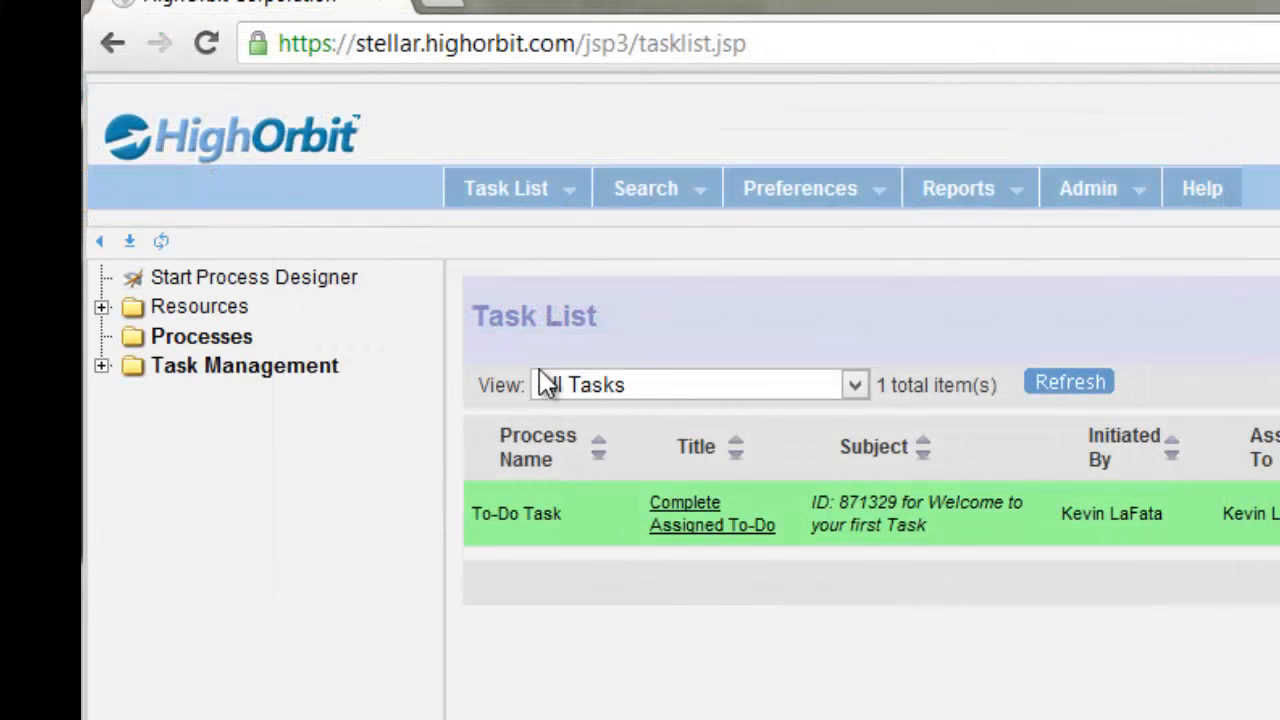
click(520, 194)
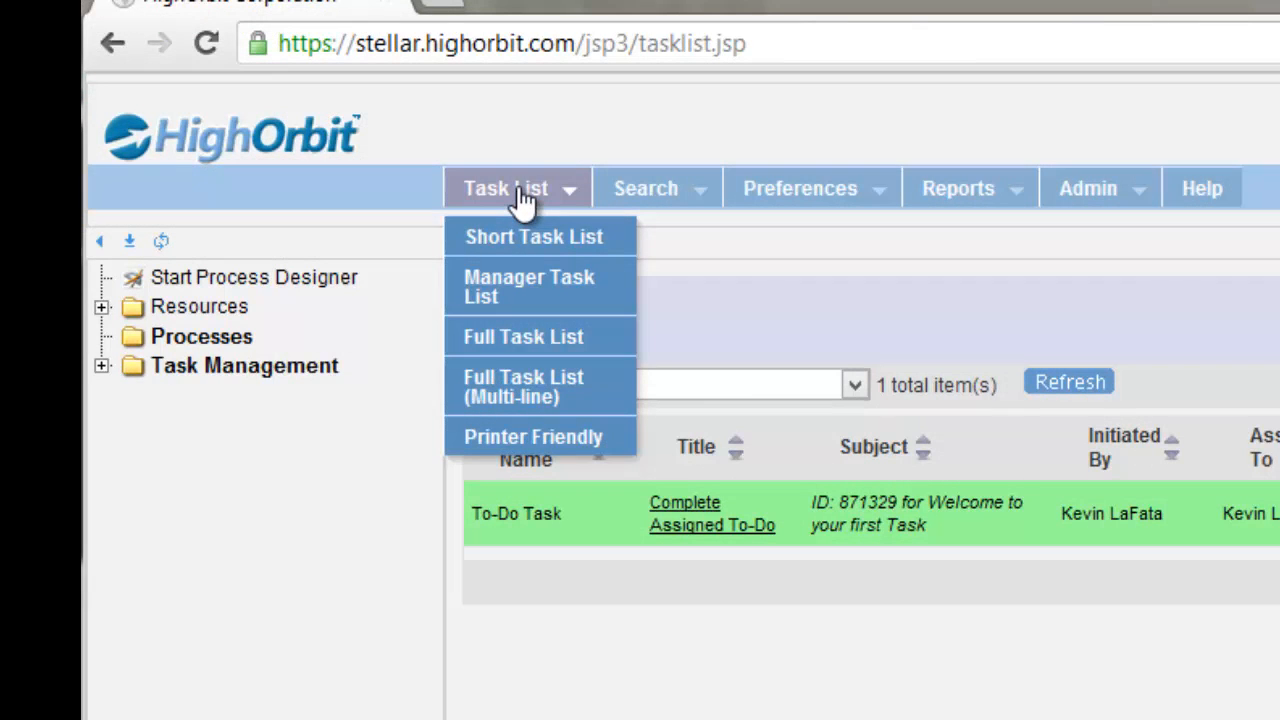
mouse_move(640, 198)
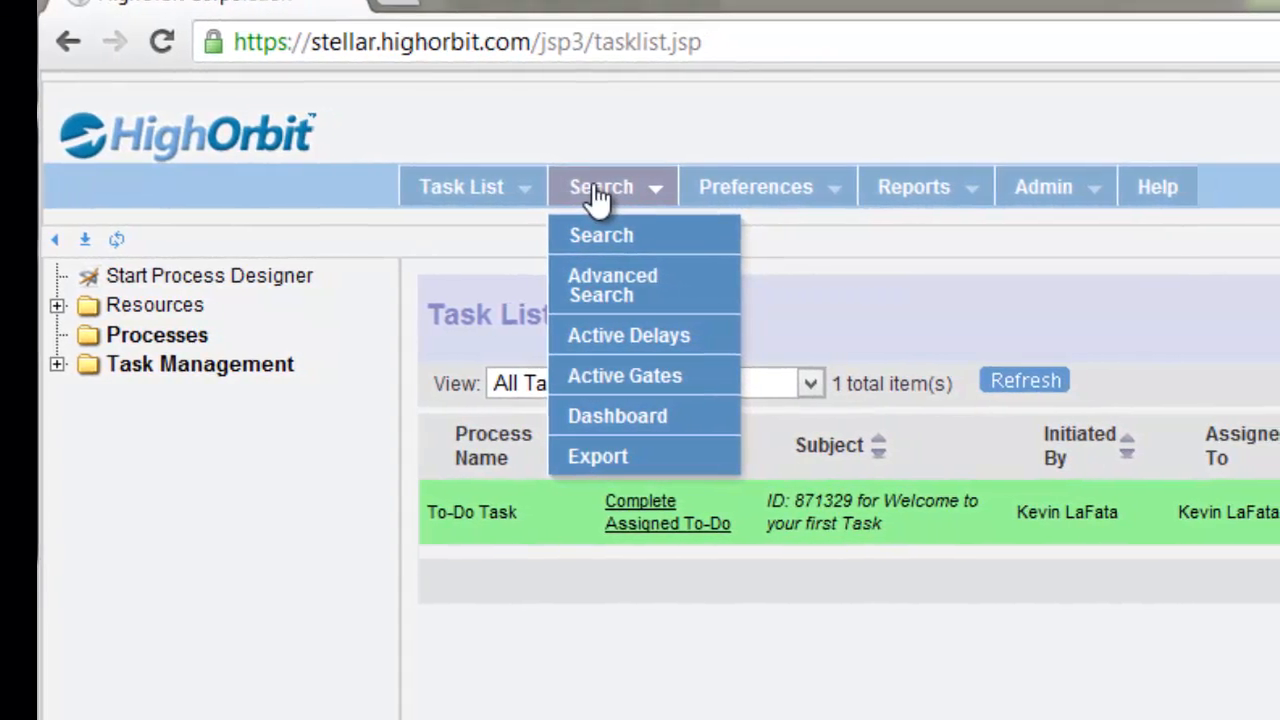
mouse_move(778, 205)
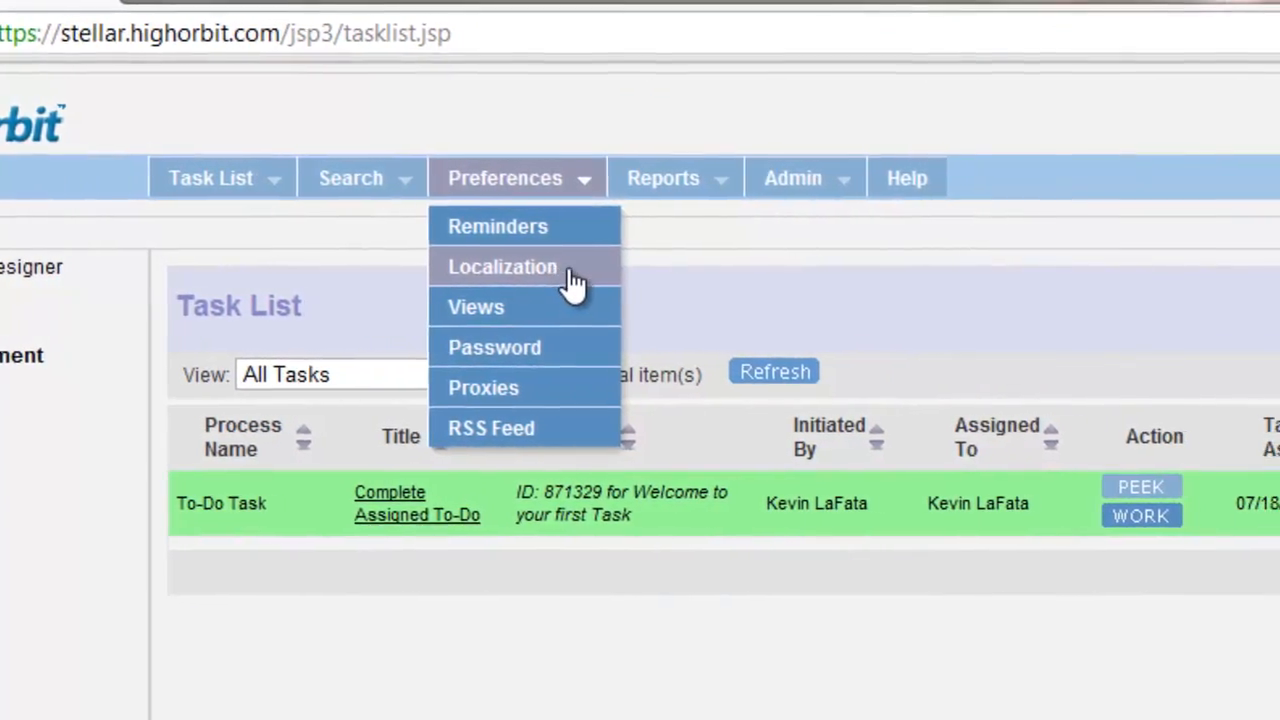
mouse_move(680, 190)
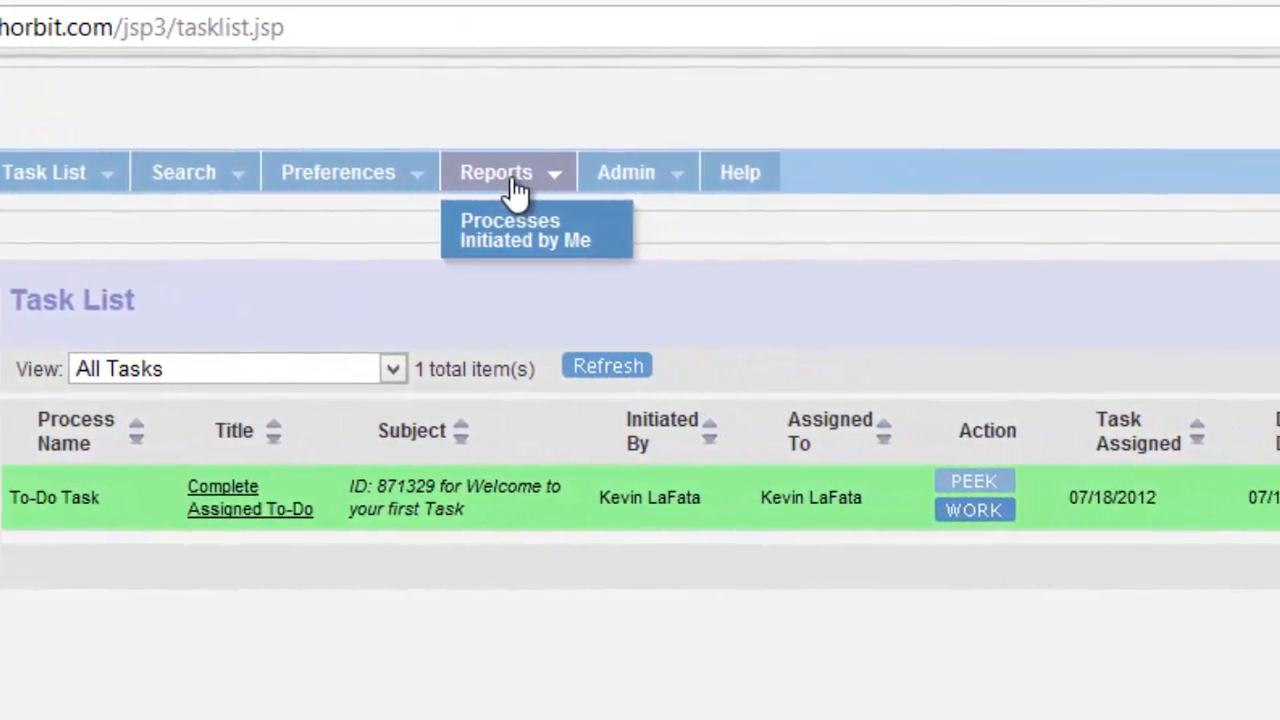
mouse_move(619, 188)
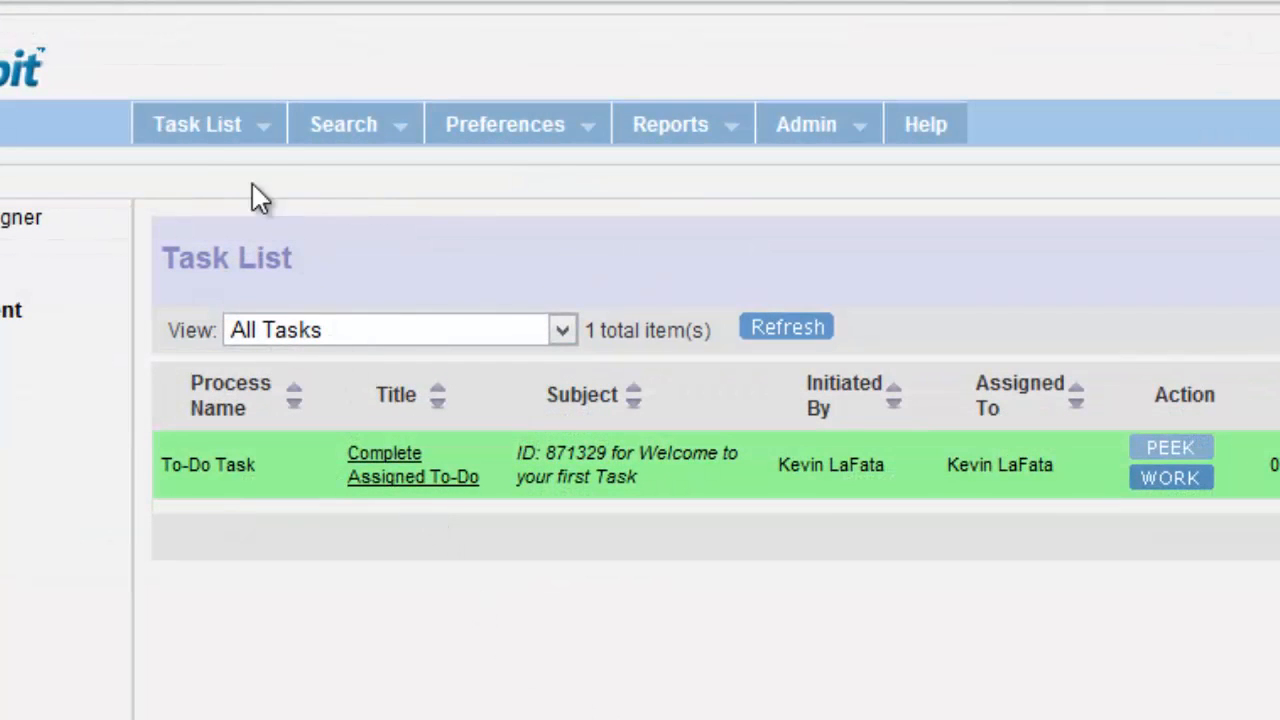
mouse_move(225, 140)
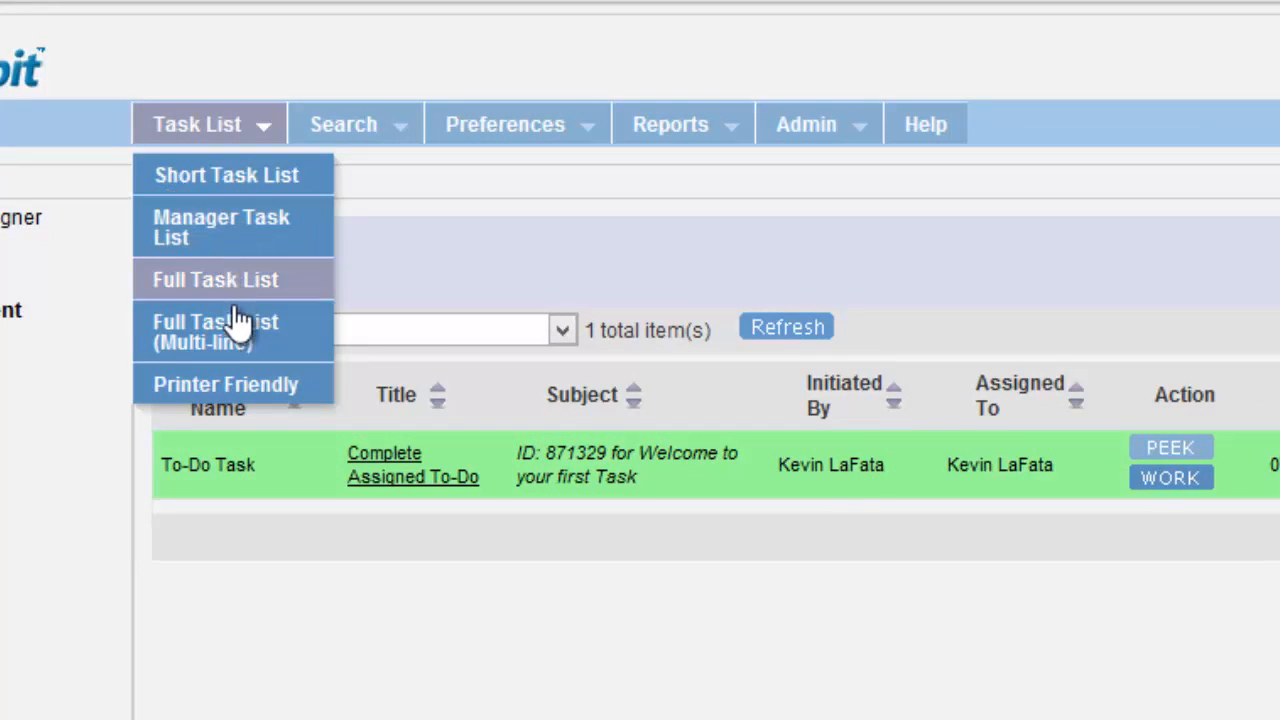
click(562, 332)
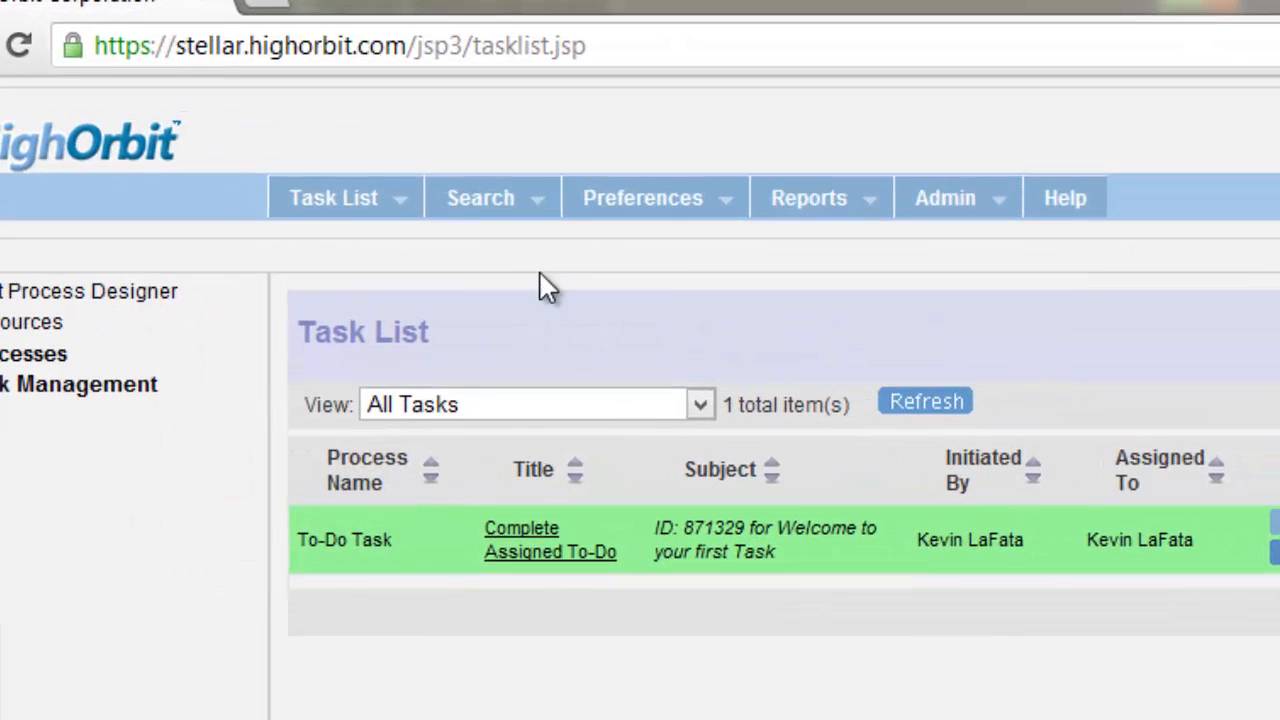
mouse_move(495, 210)
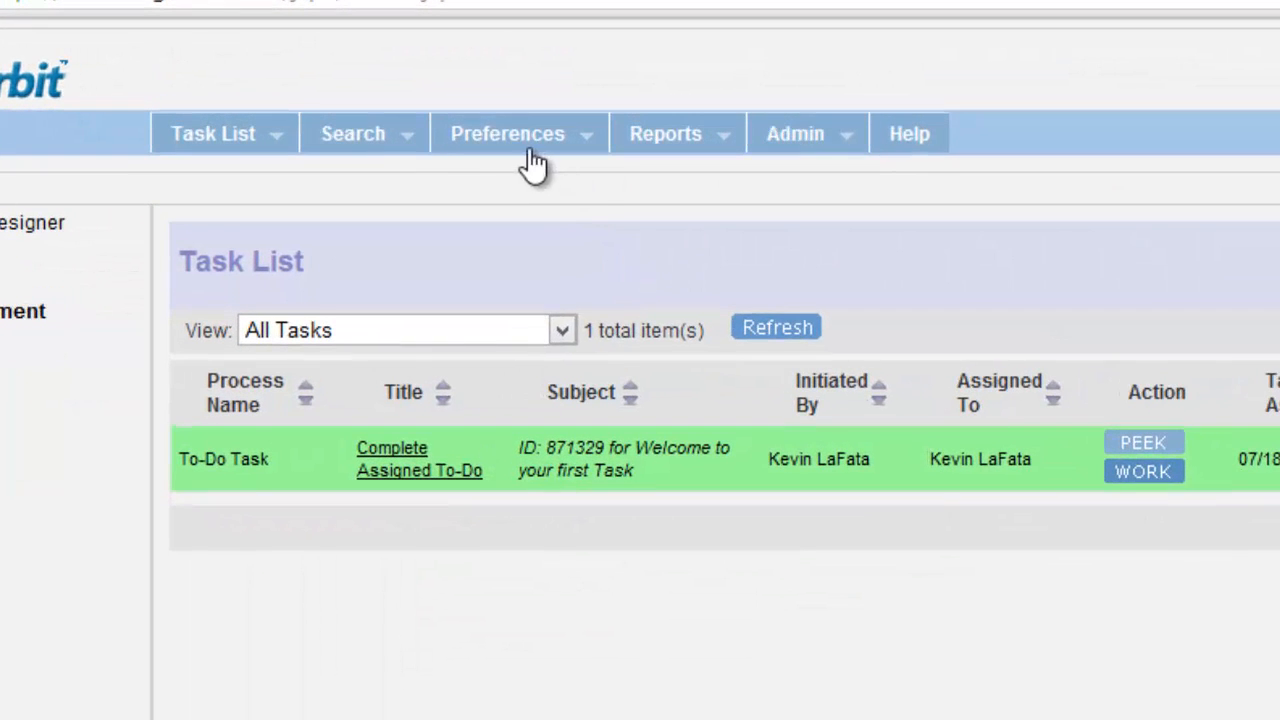
mouse_move(650, 205)
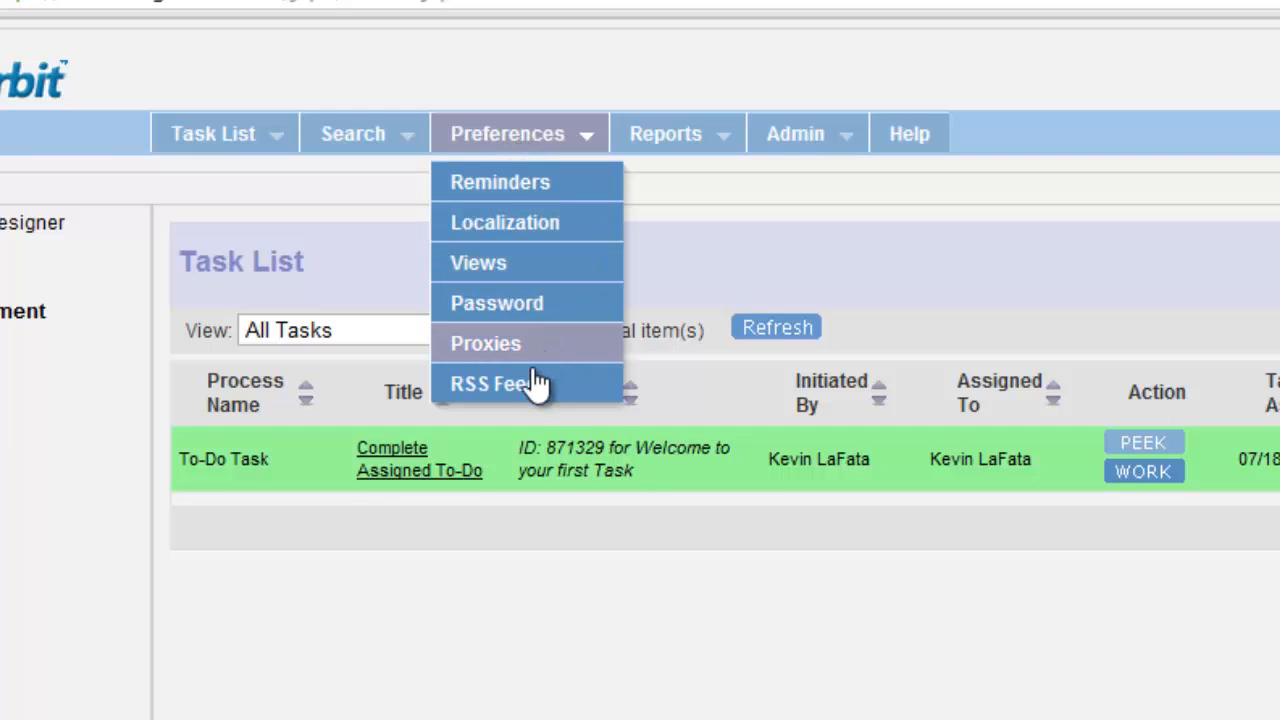
click(505, 224)
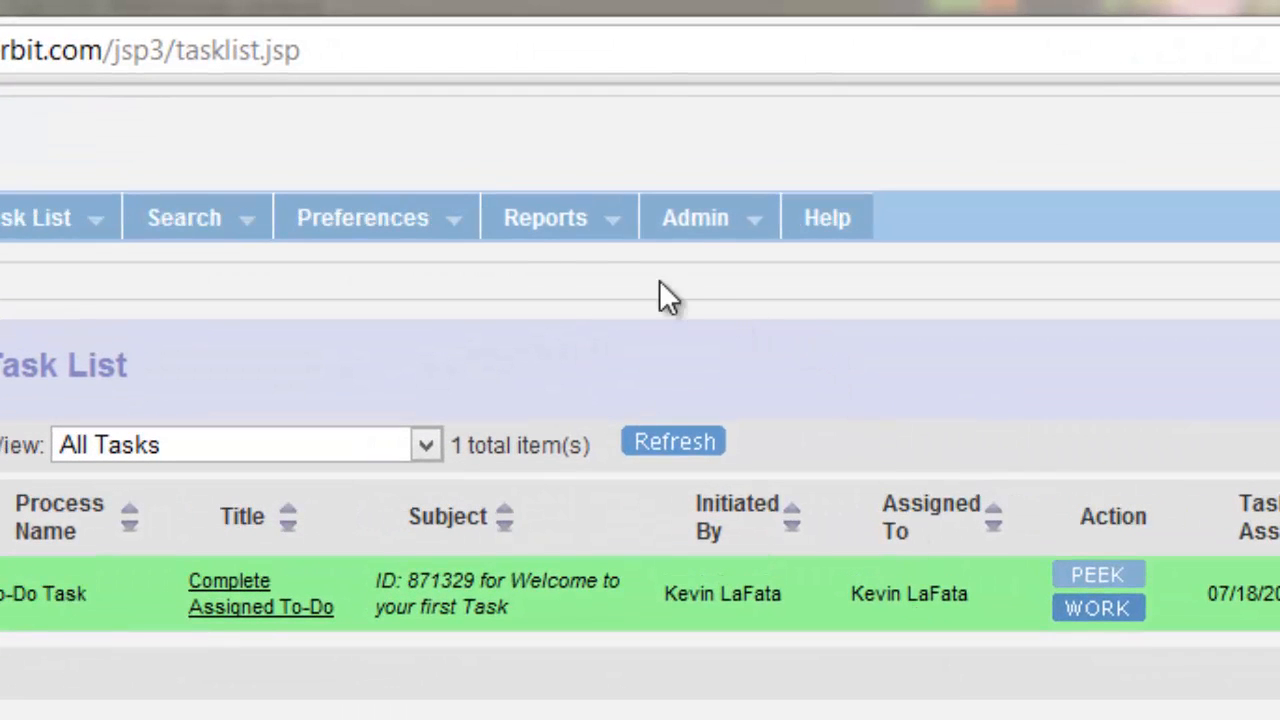
click(571, 225)
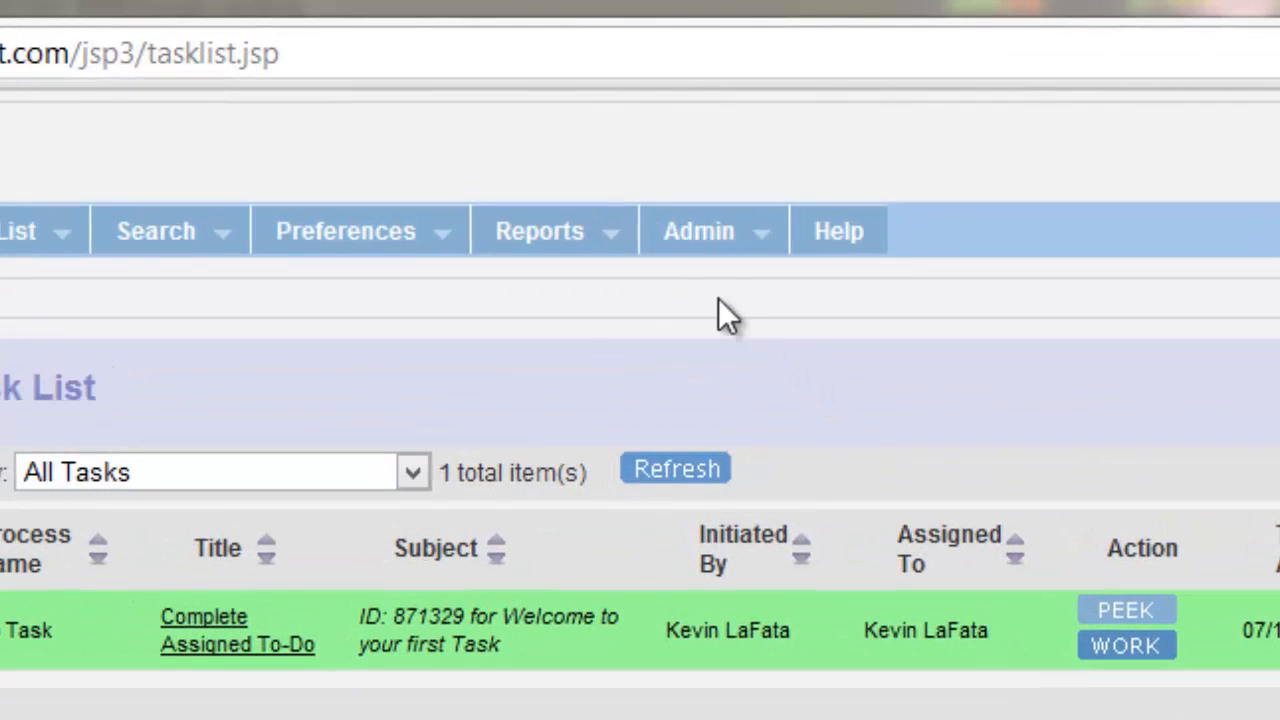
click(700, 240)
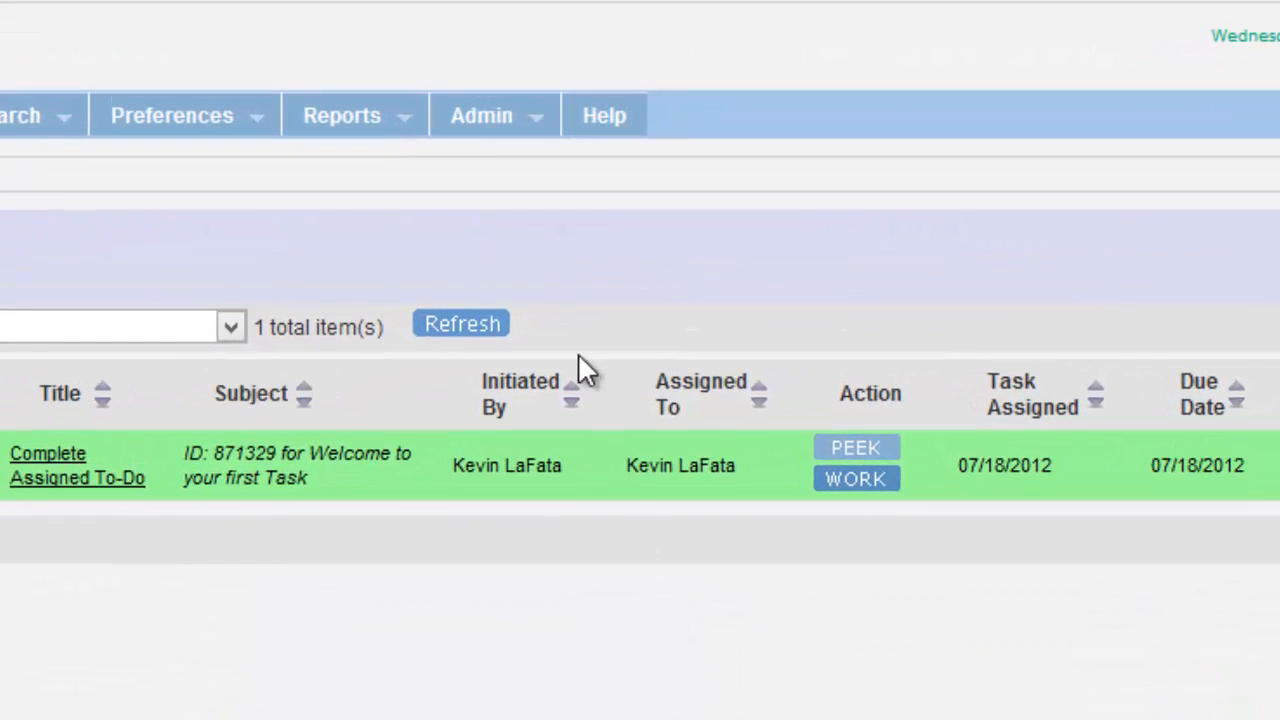
click(514, 125)
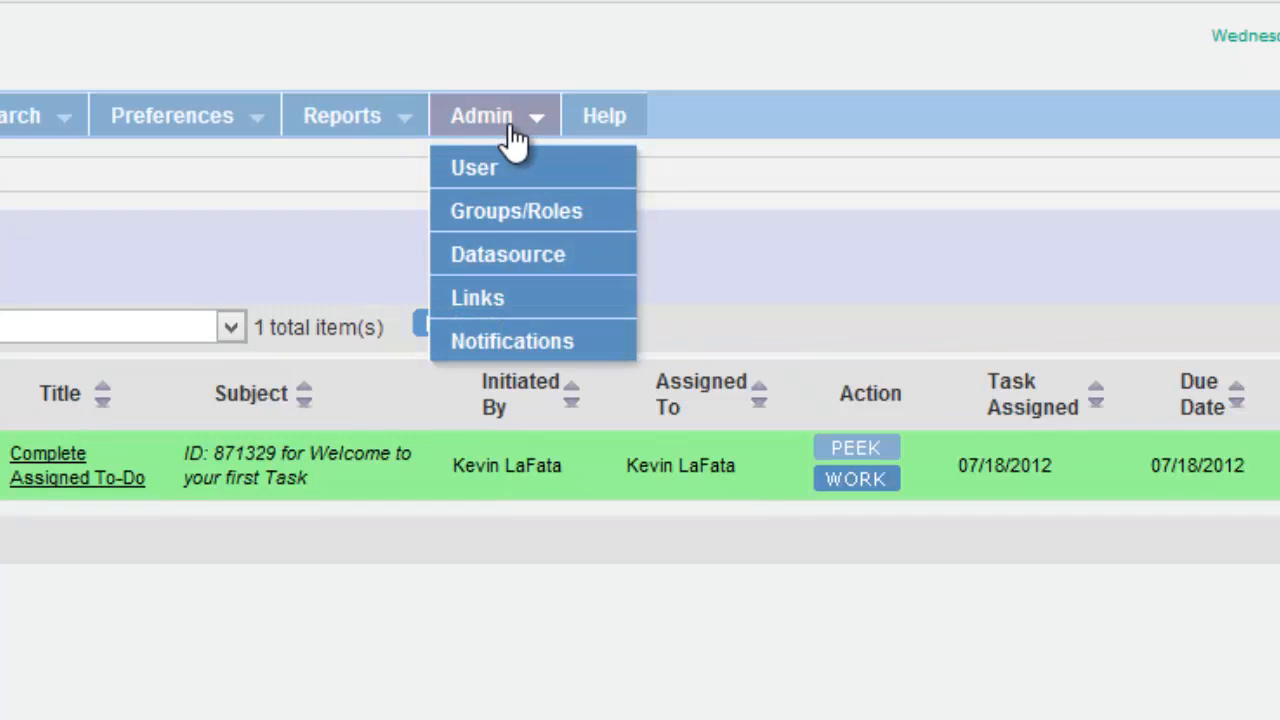
Step: From the User List, start a new user record and enter the user's first name, last name and e-mail address
click(472, 182)
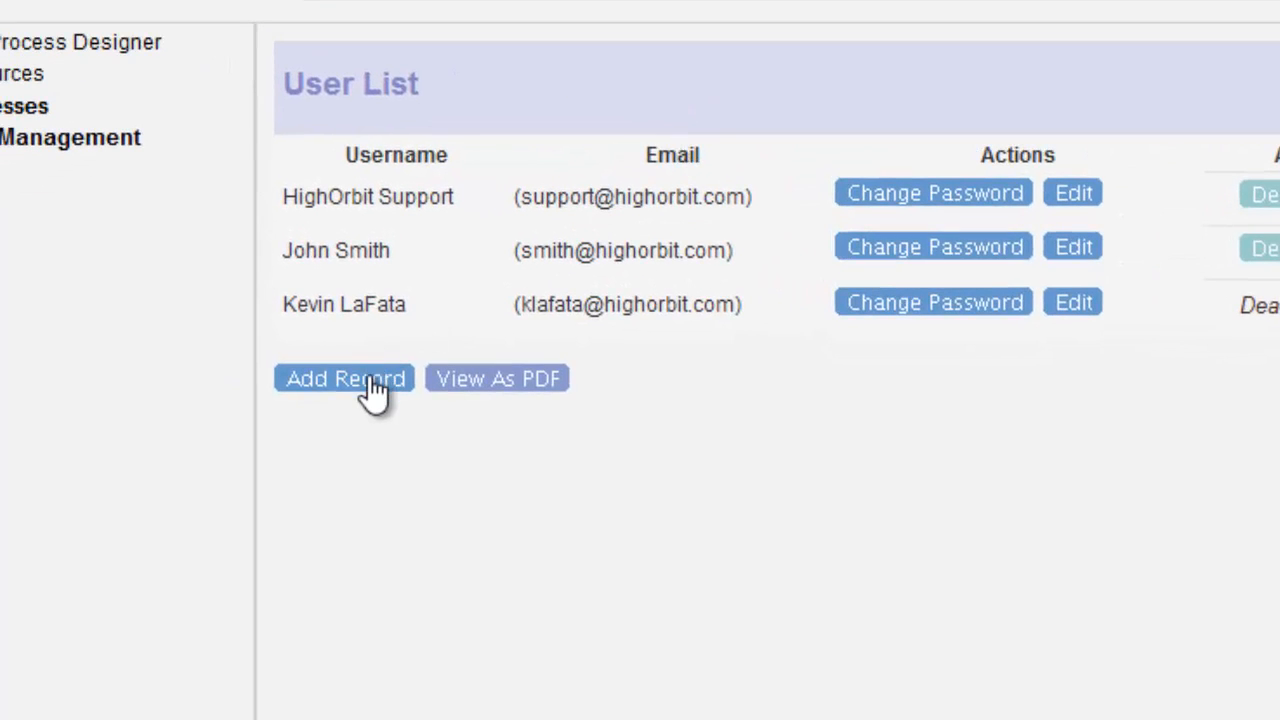
click(372, 390)
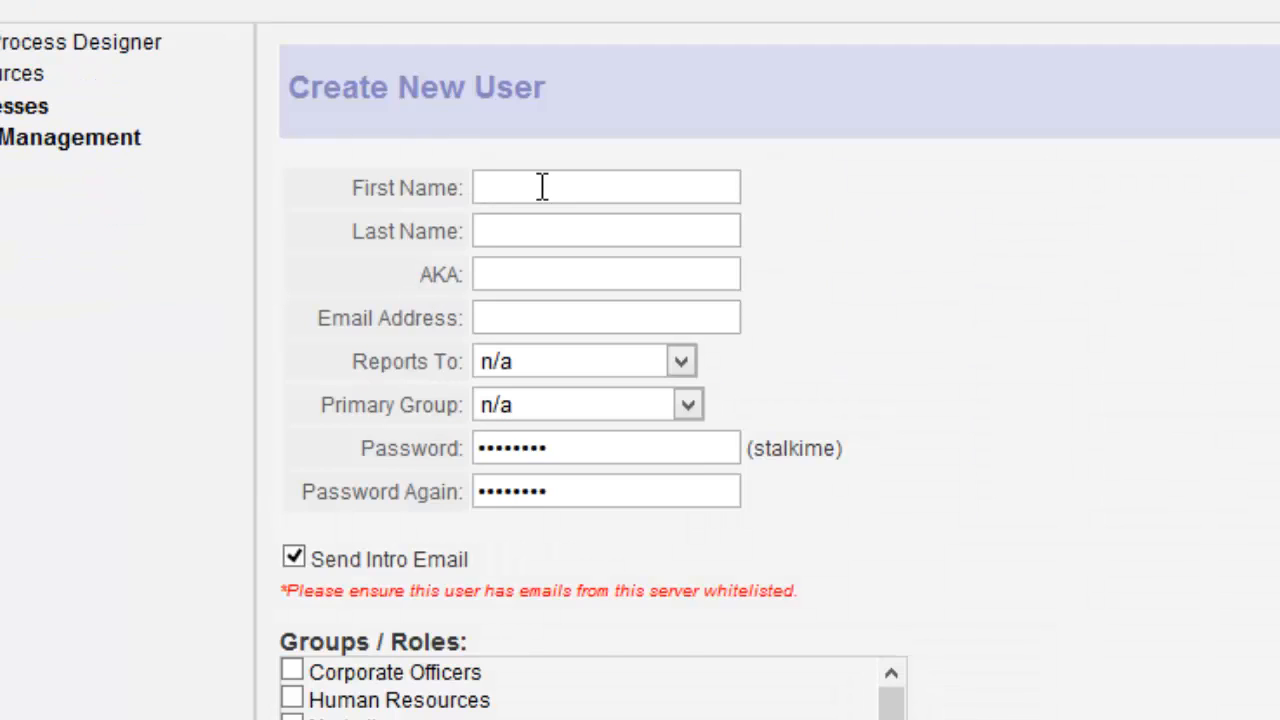
click(541, 187)
key(Tab)
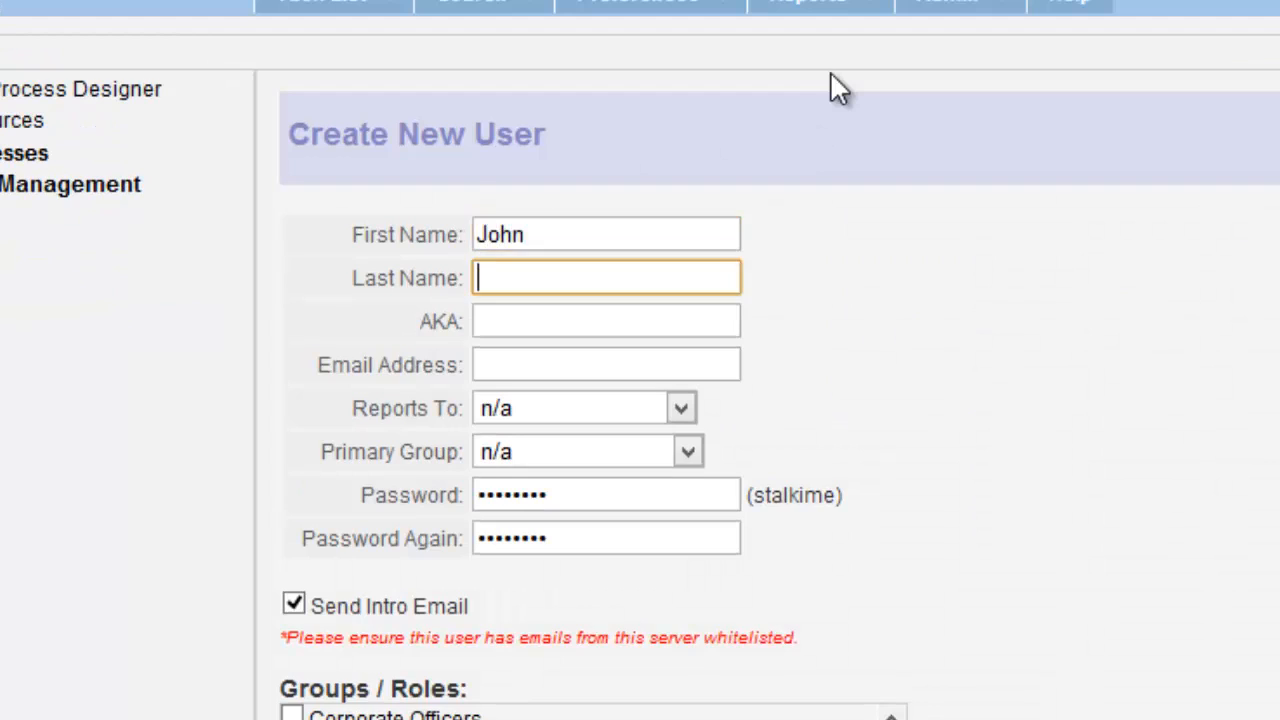
key(Tab)
key(Tab)
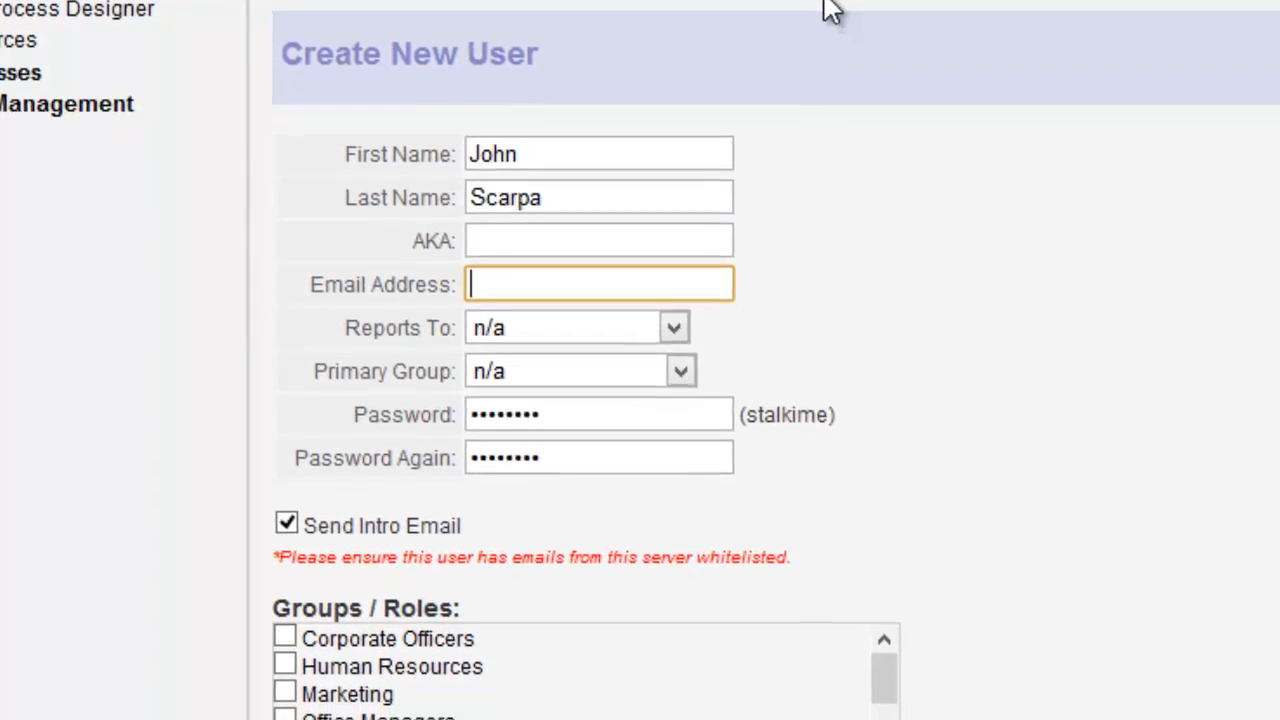
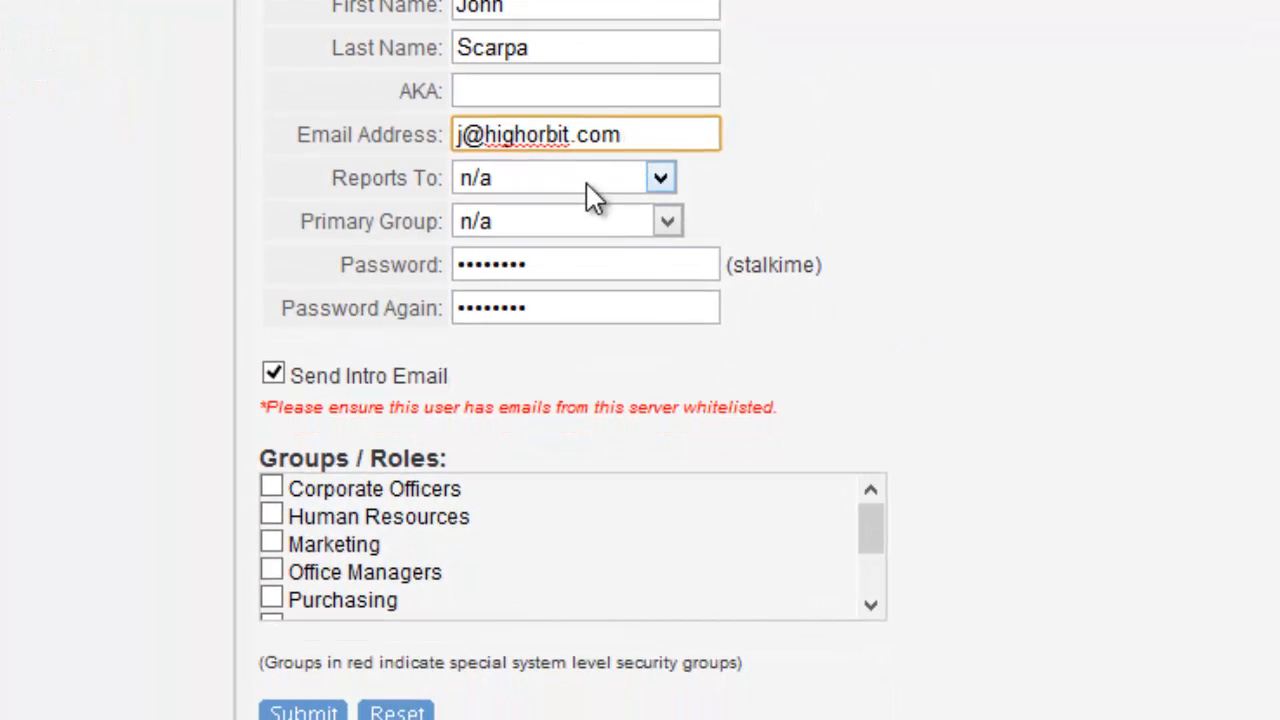
Step: Set Reports To an existing colleague, tick Corporate Officers, Human Resources and Marketing, and save the user
click(588, 186)
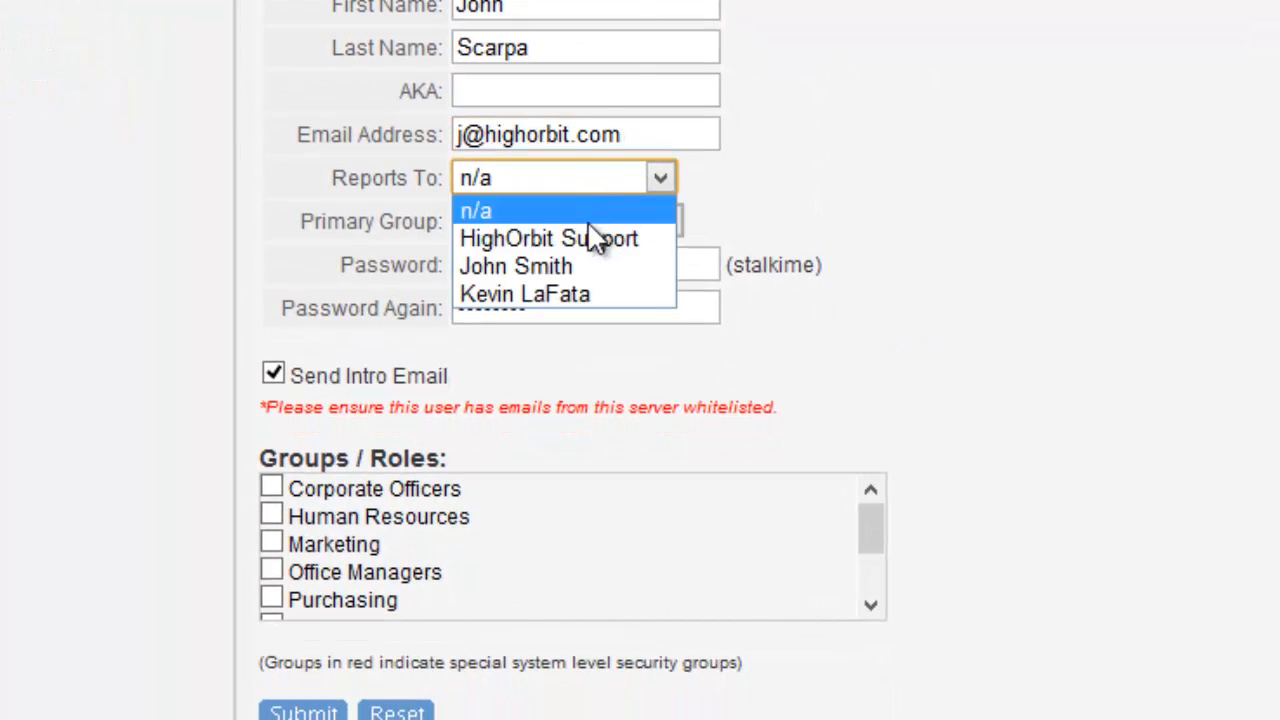
click(596, 265)
click(648, 265)
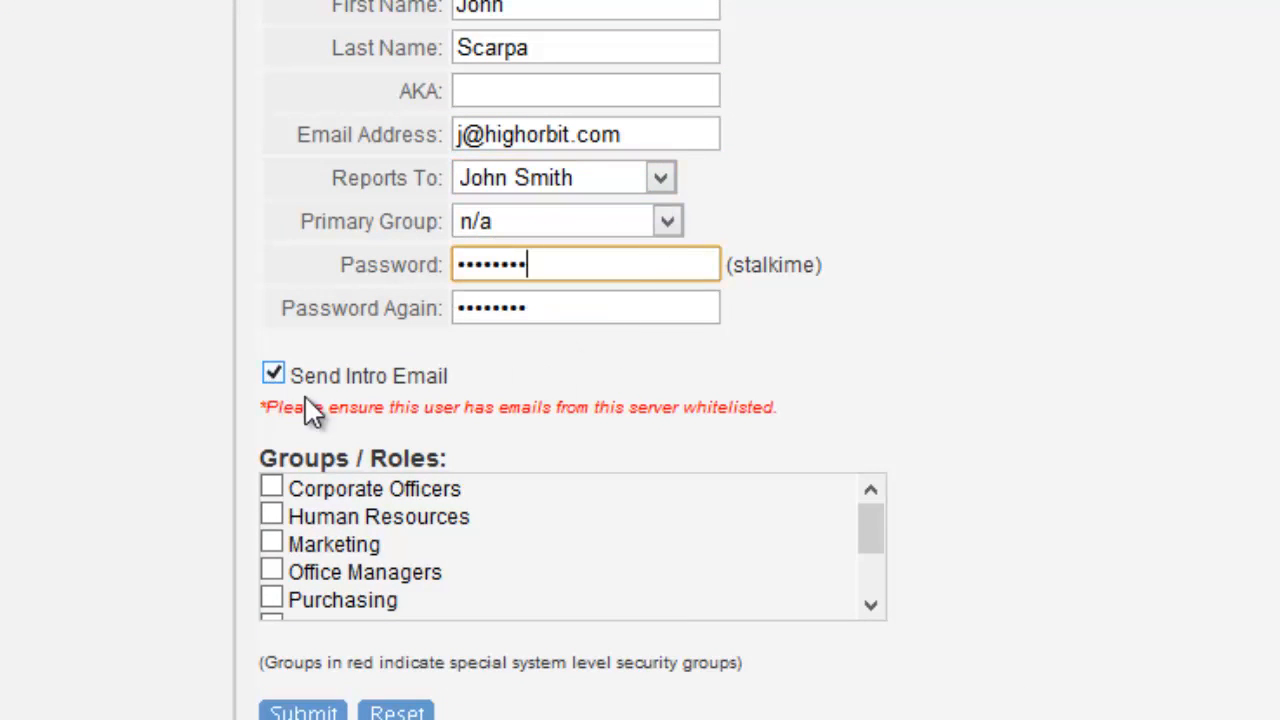
click(271, 487)
click(276, 515)
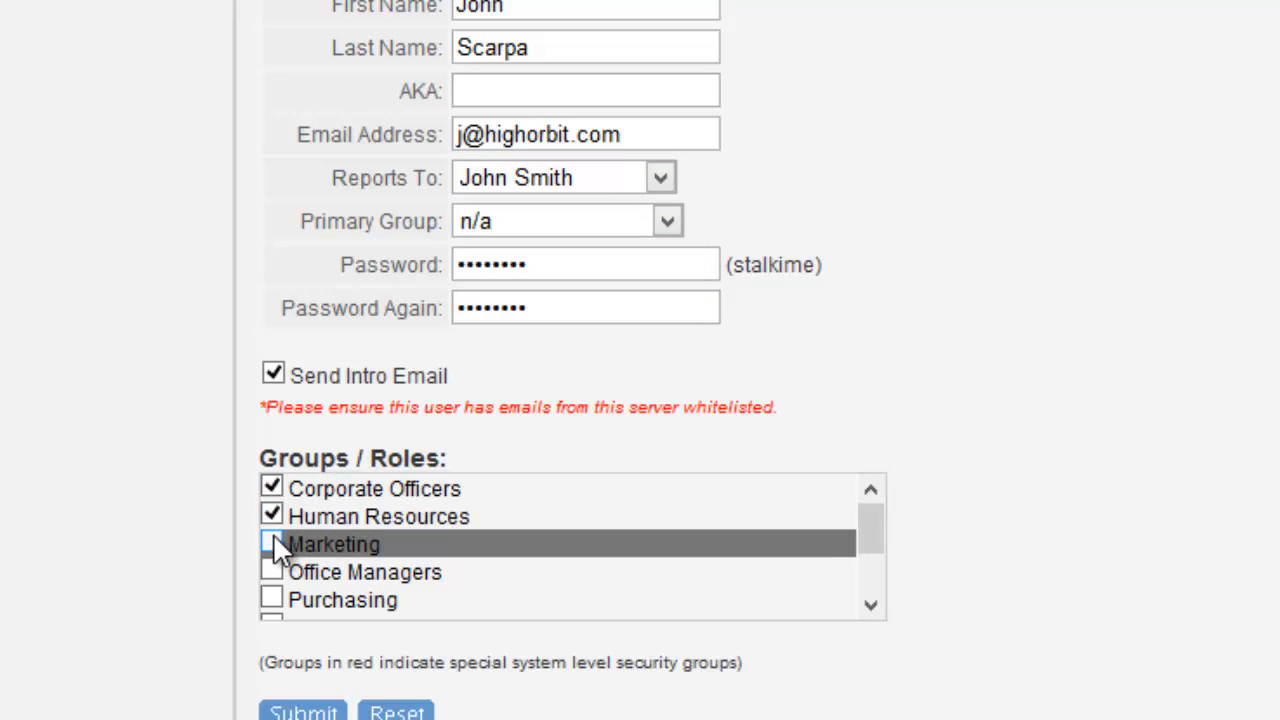
click(277, 542)
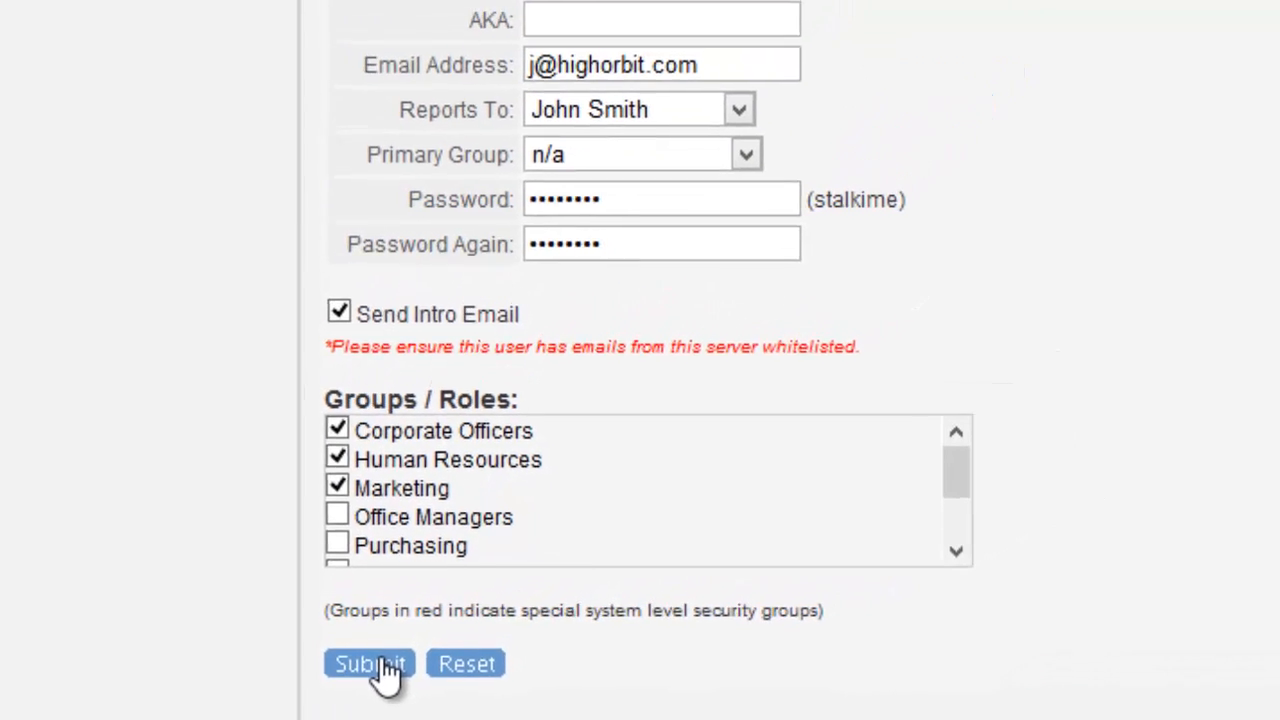
click(360, 692)
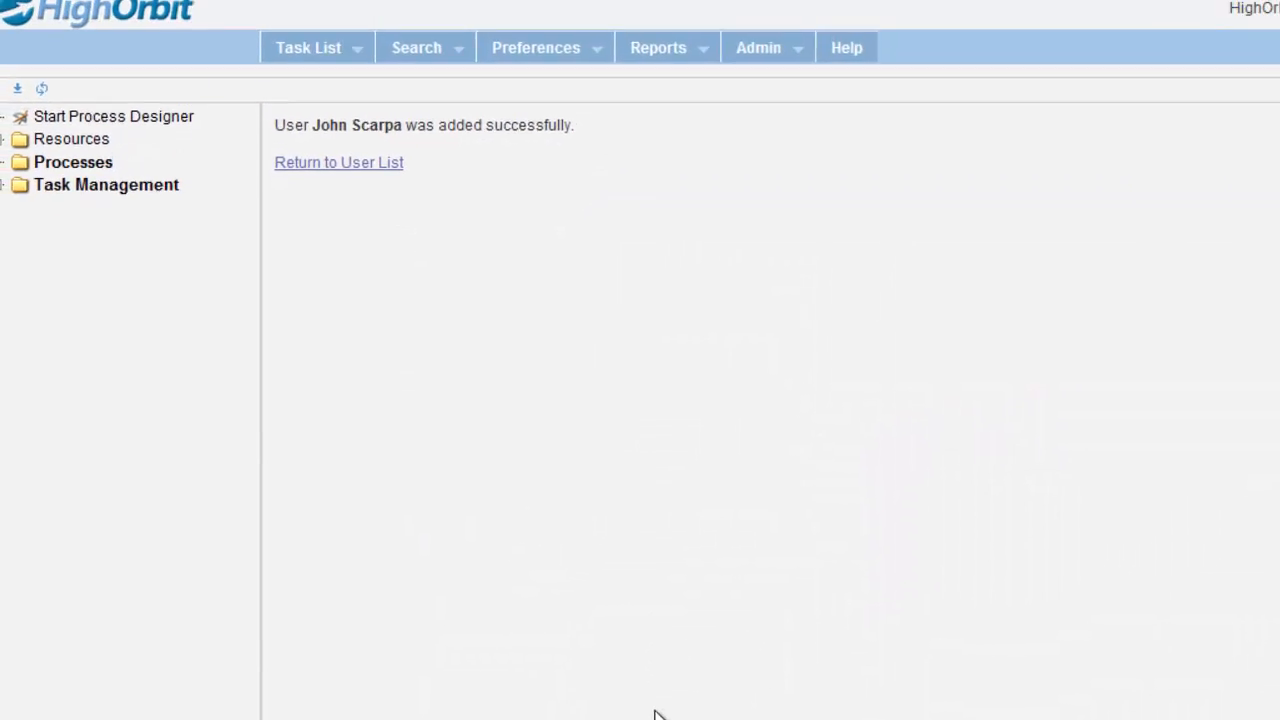
click(388, 208)
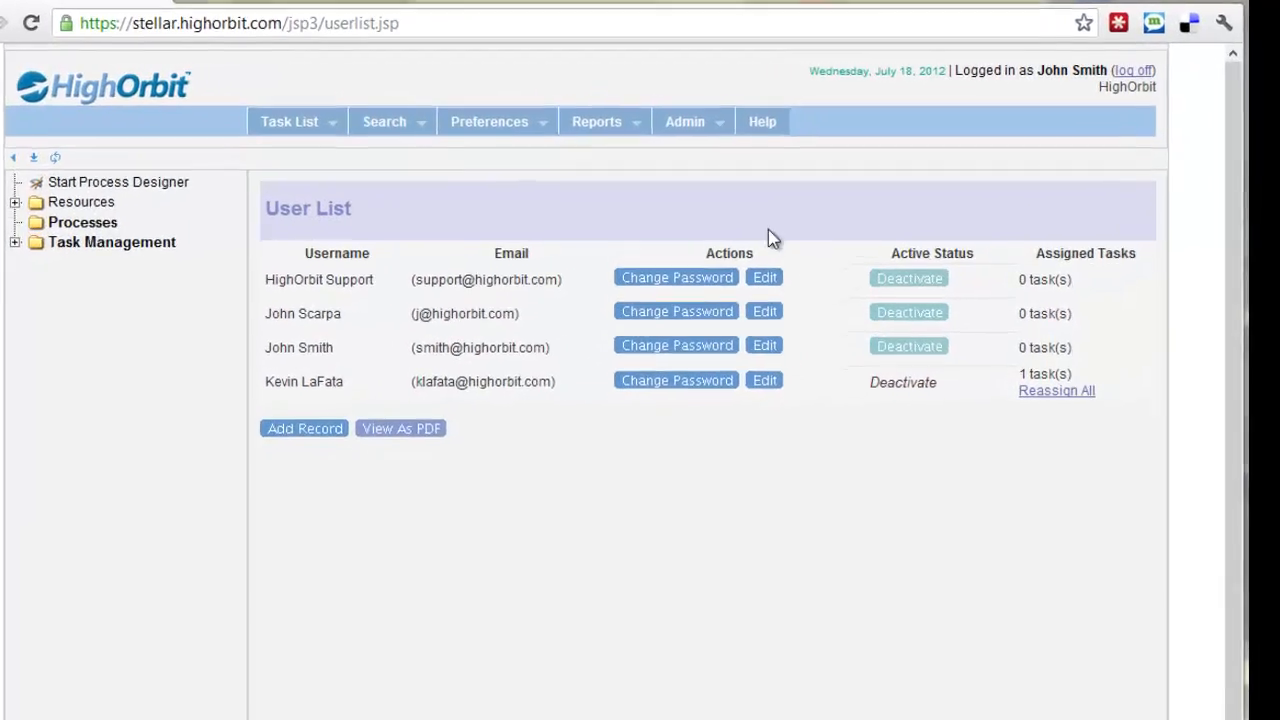
Step: Edit the Marketing group's members, adding another user, the Designers role and Office Managers
click(594, 157)
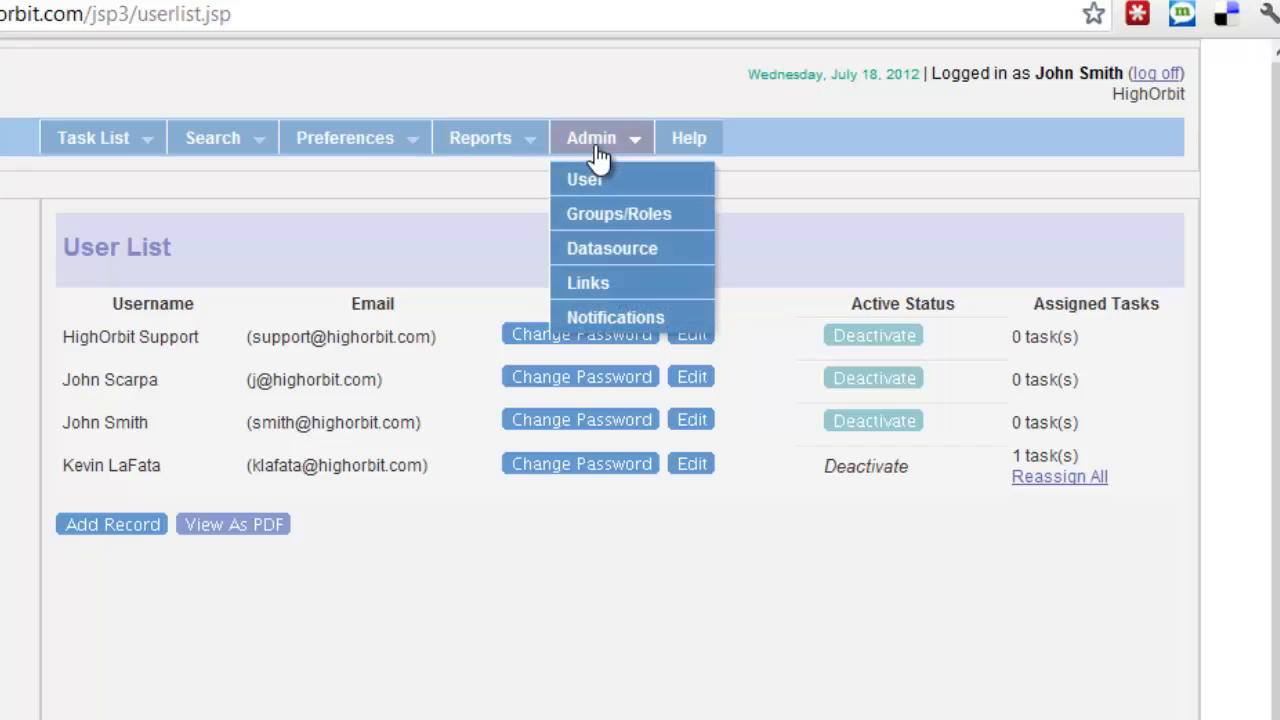
click(600, 220)
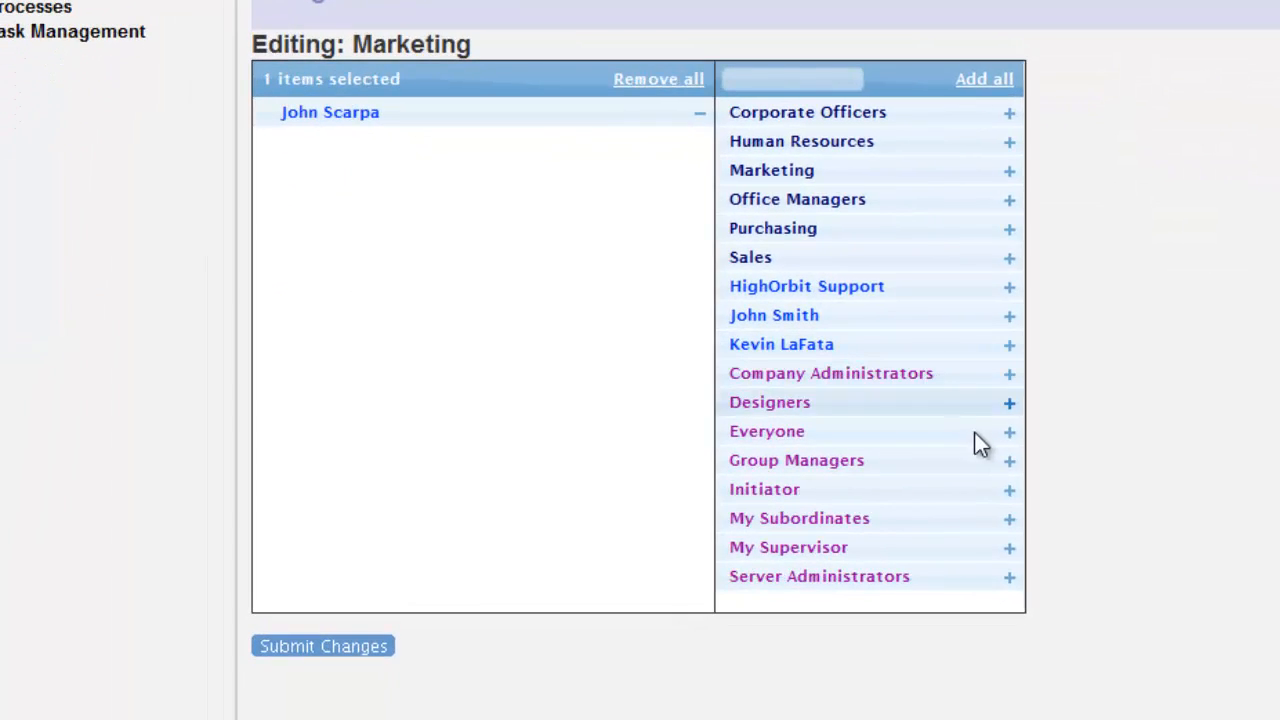
click(700, 115)
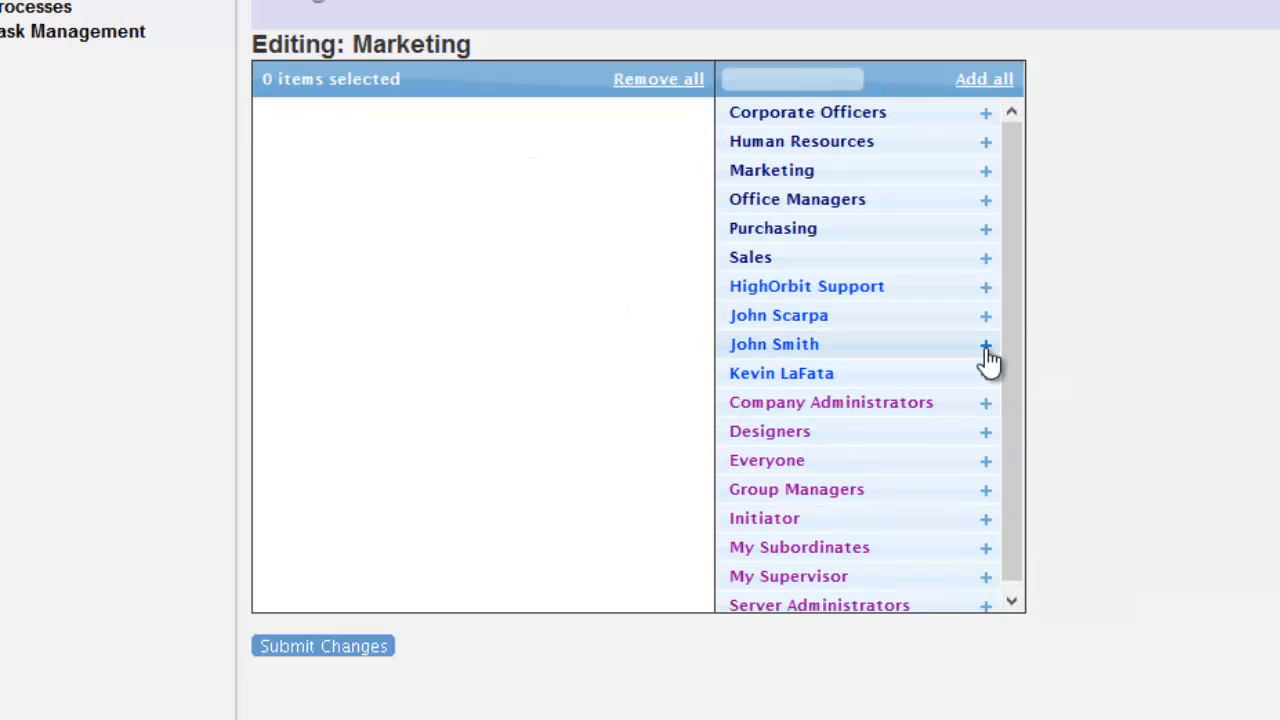
click(982, 344)
click(1008, 318)
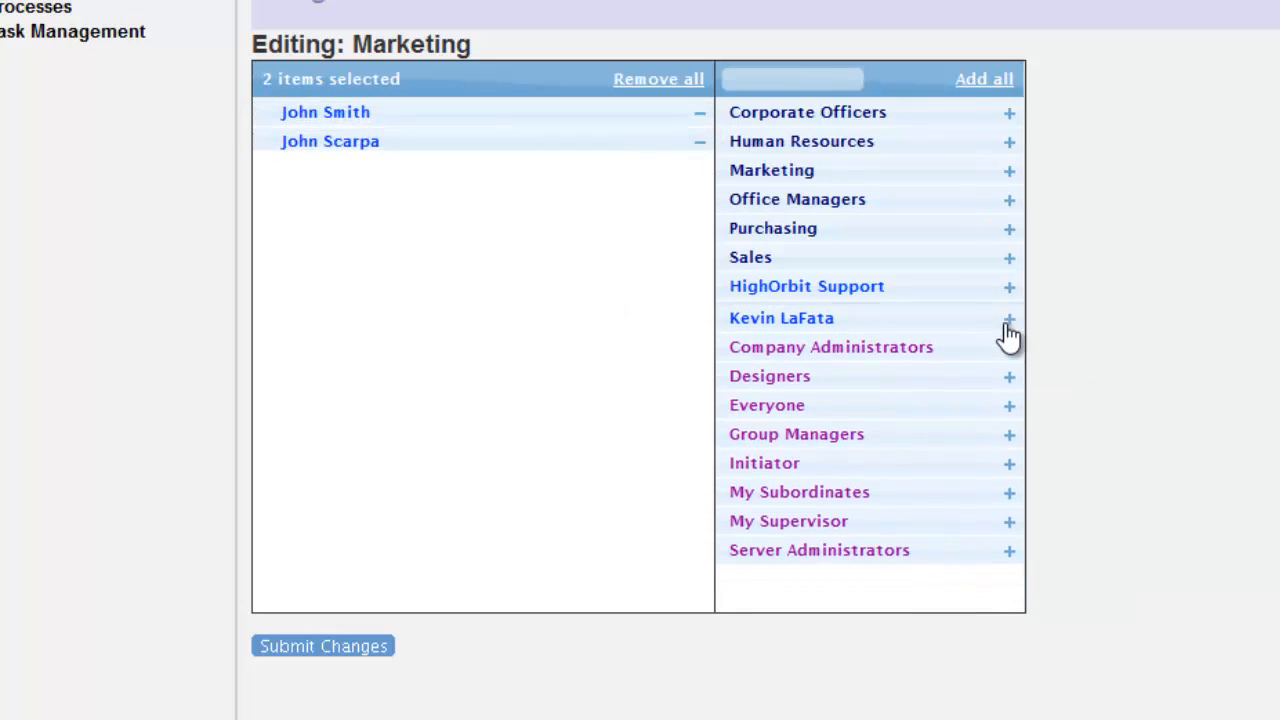
click(1009, 374)
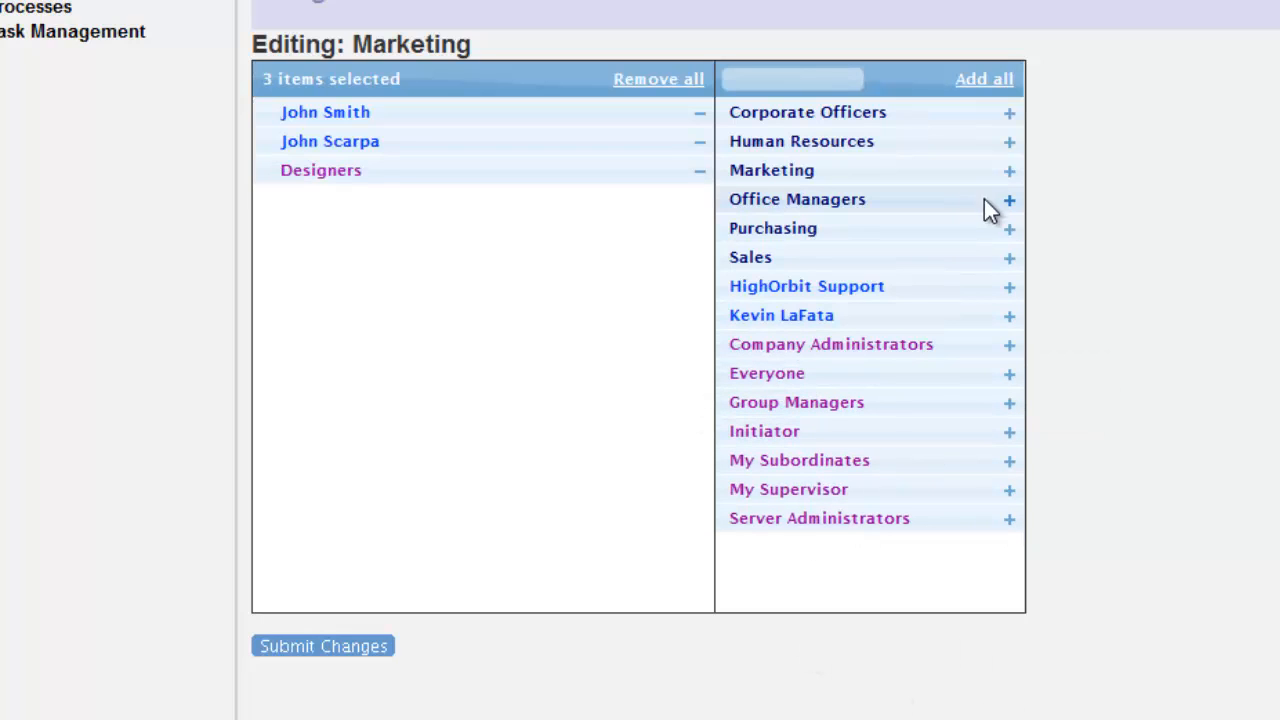
click(1009, 200)
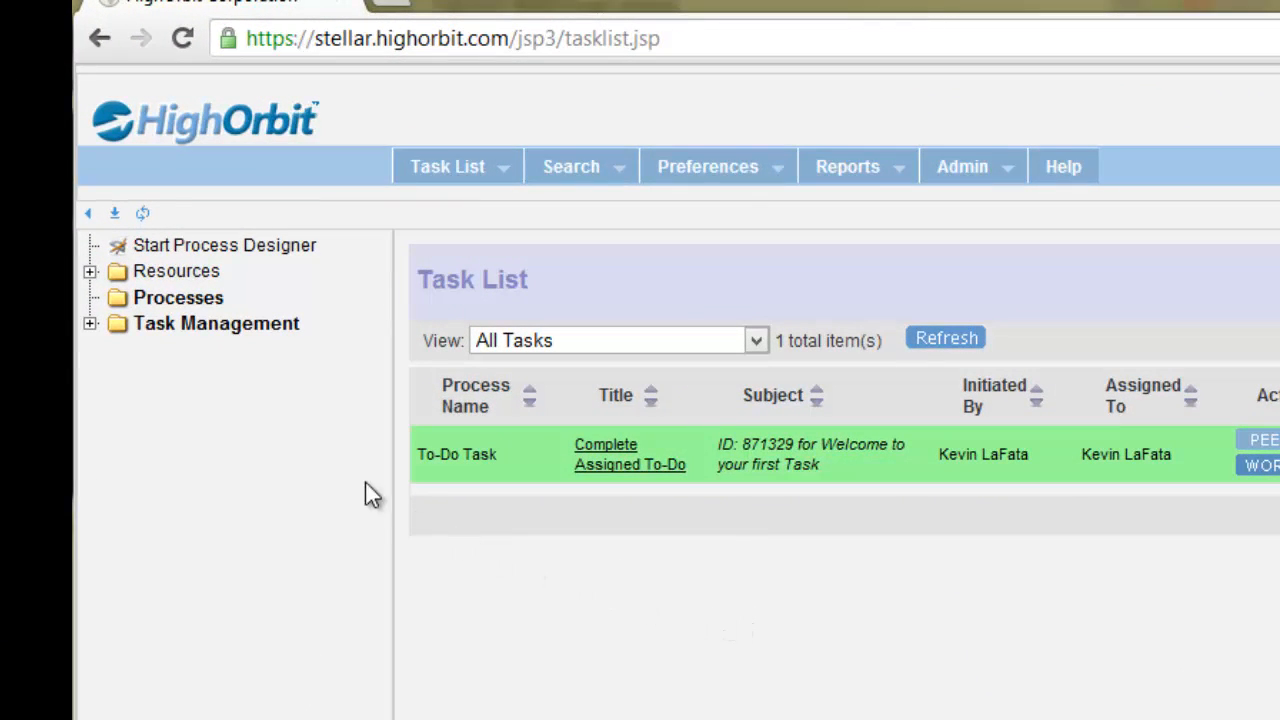
Step: Start an Assign To-Do Task process with the brief description 'Order Coffee'
click(91, 326)
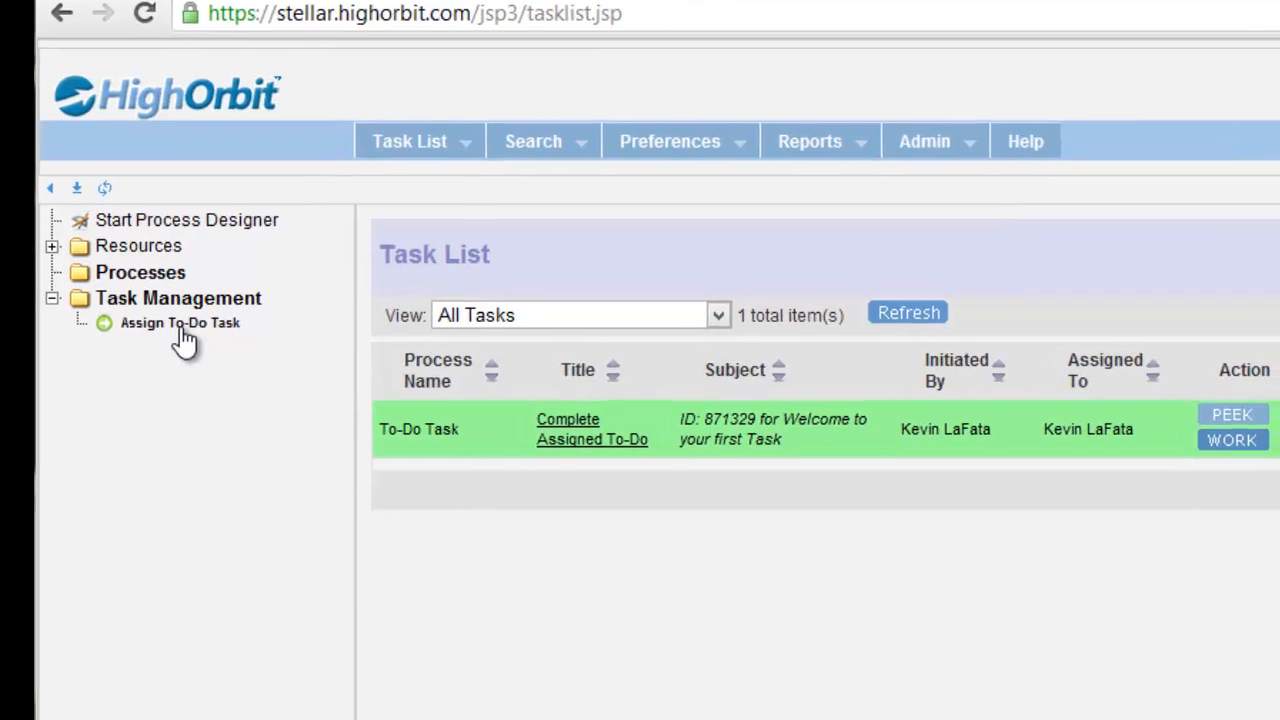
click(216, 352)
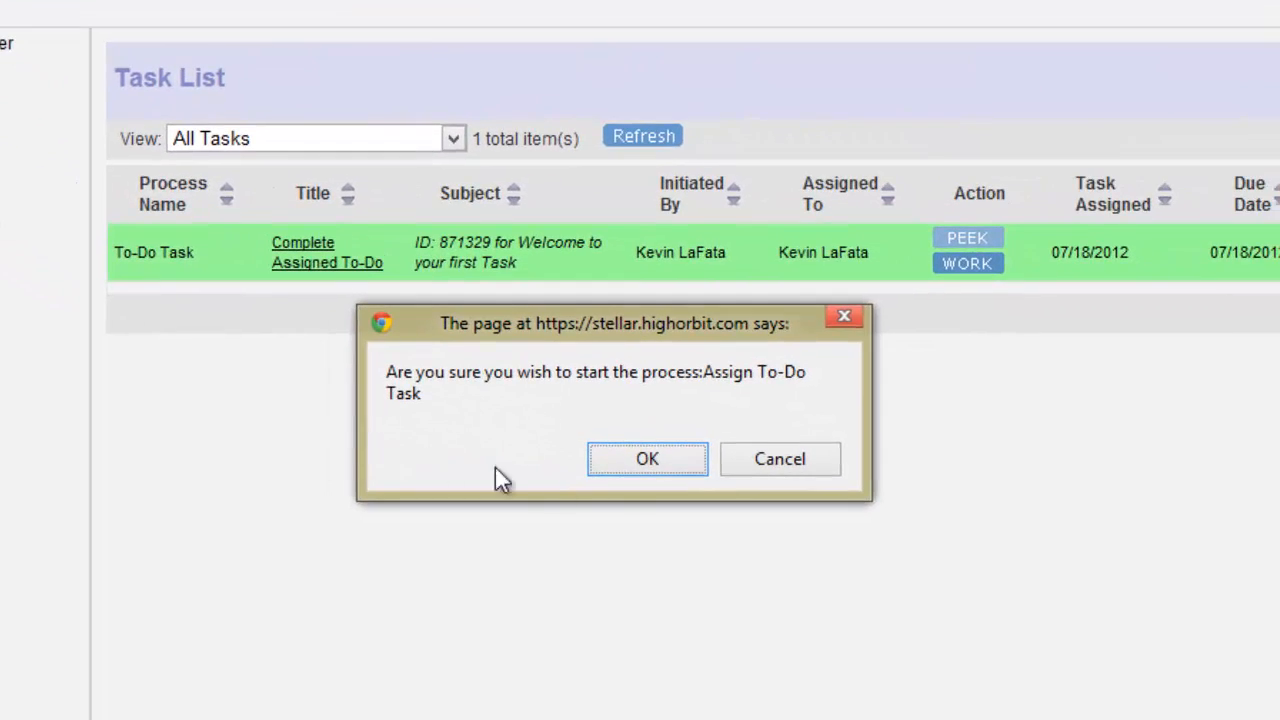
click(645, 462)
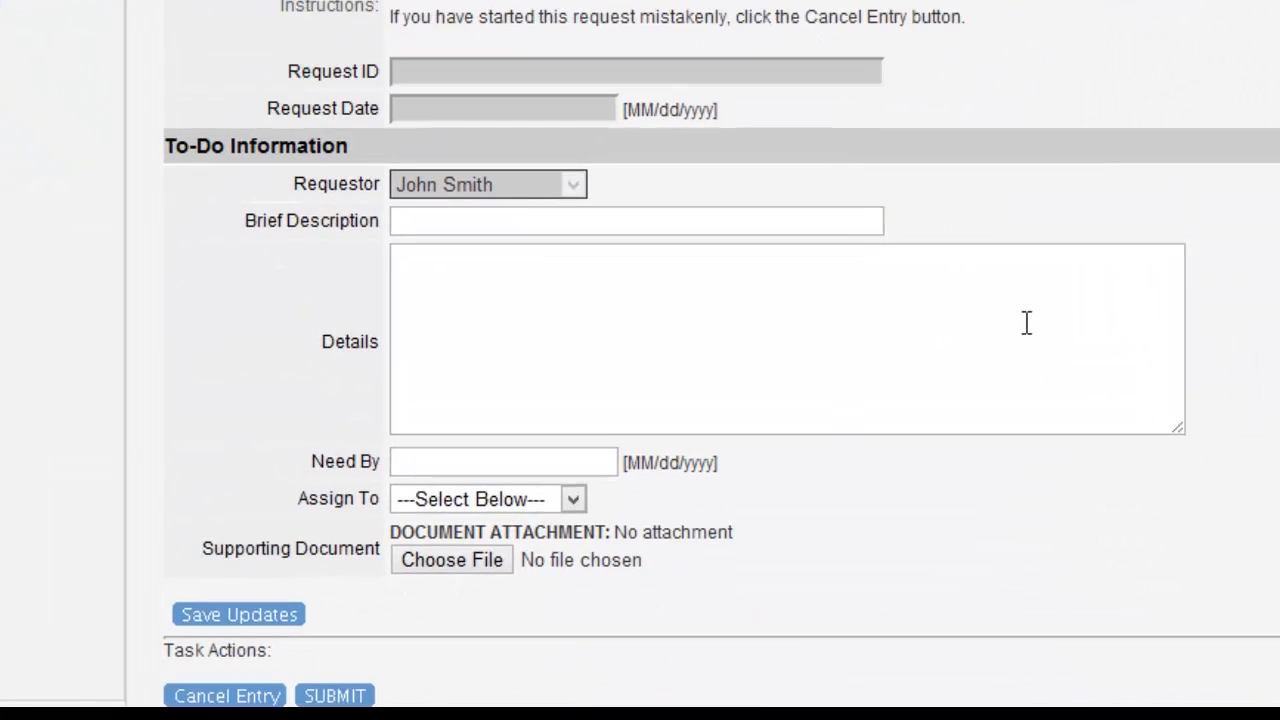
click(833, 224)
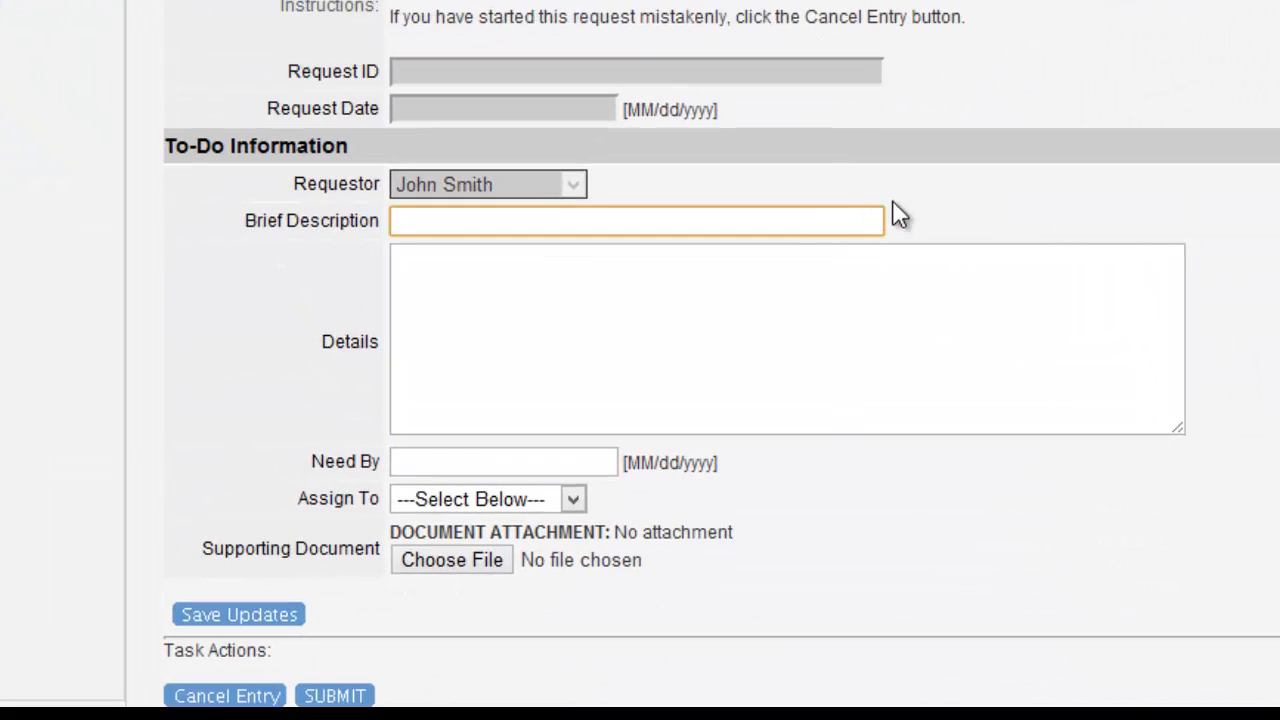
text(Order Coffee)
key(Tab)
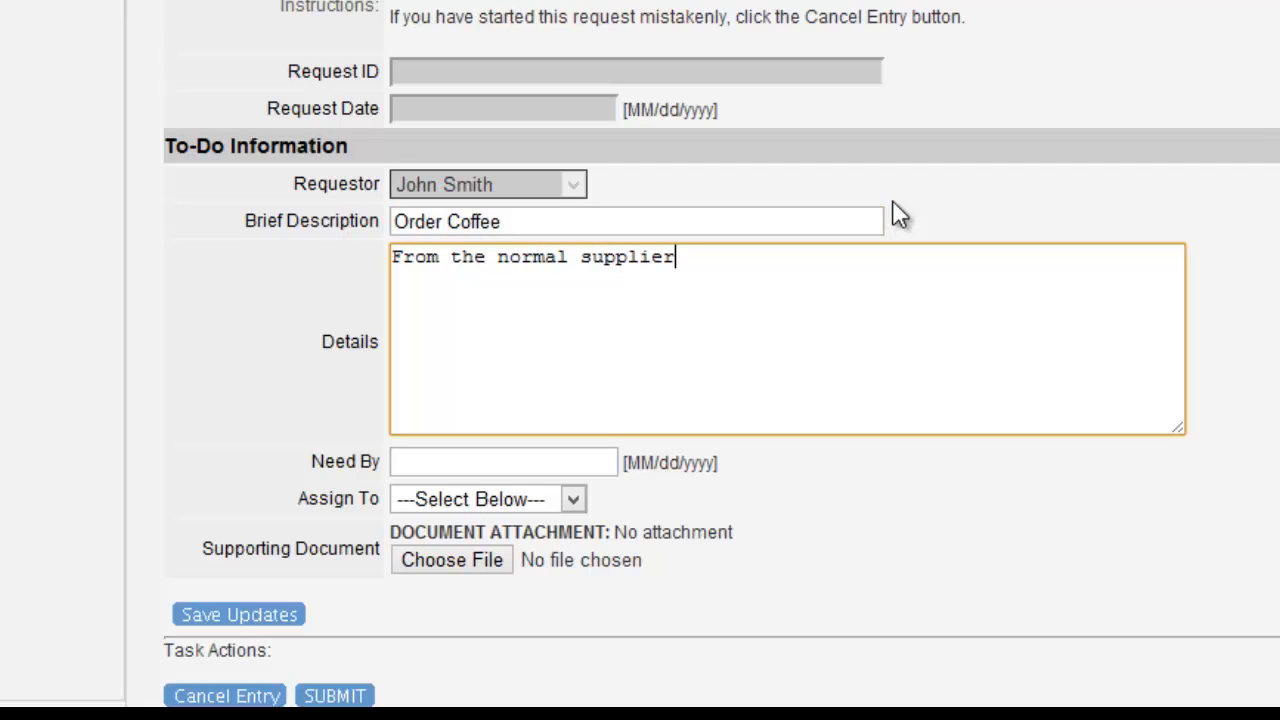
Step: Set Need By to July 19, 2012, assign the to-do to a colleague, and submit it
click(601, 463)
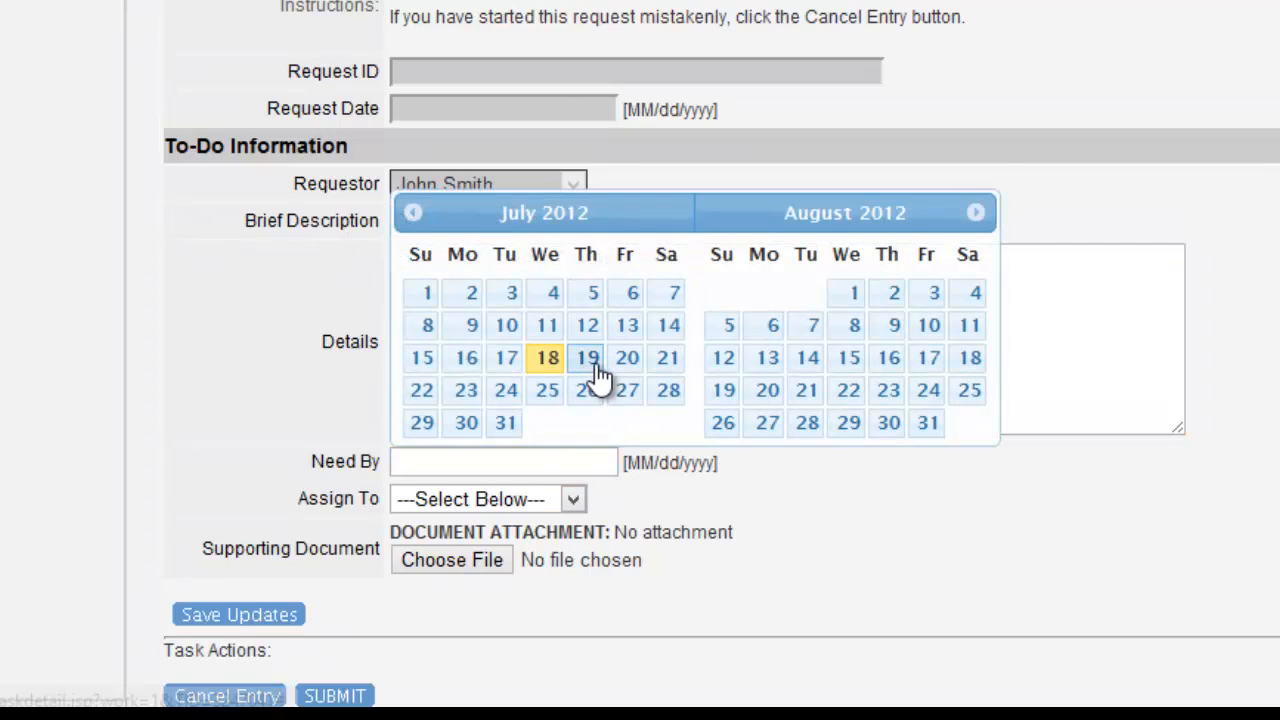
click(588, 359)
click(531, 500)
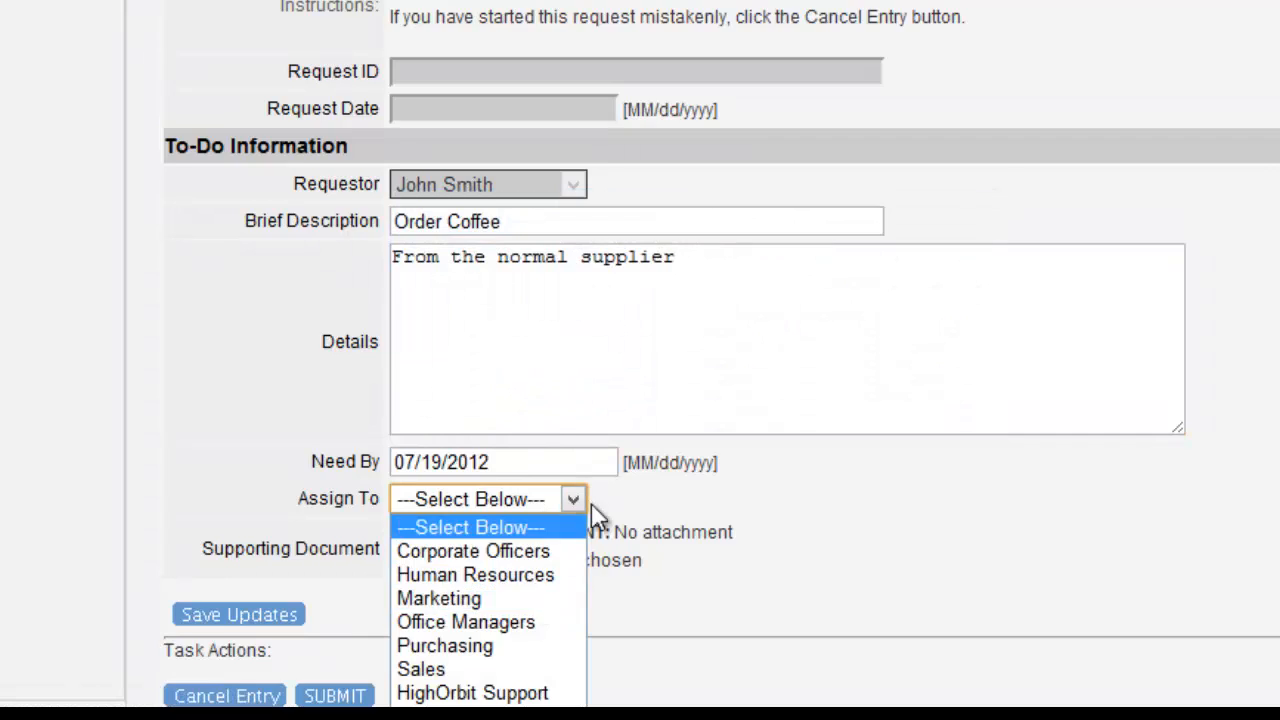
scroll(525, 410, down, 2)
click(546, 380)
click(526, 591)
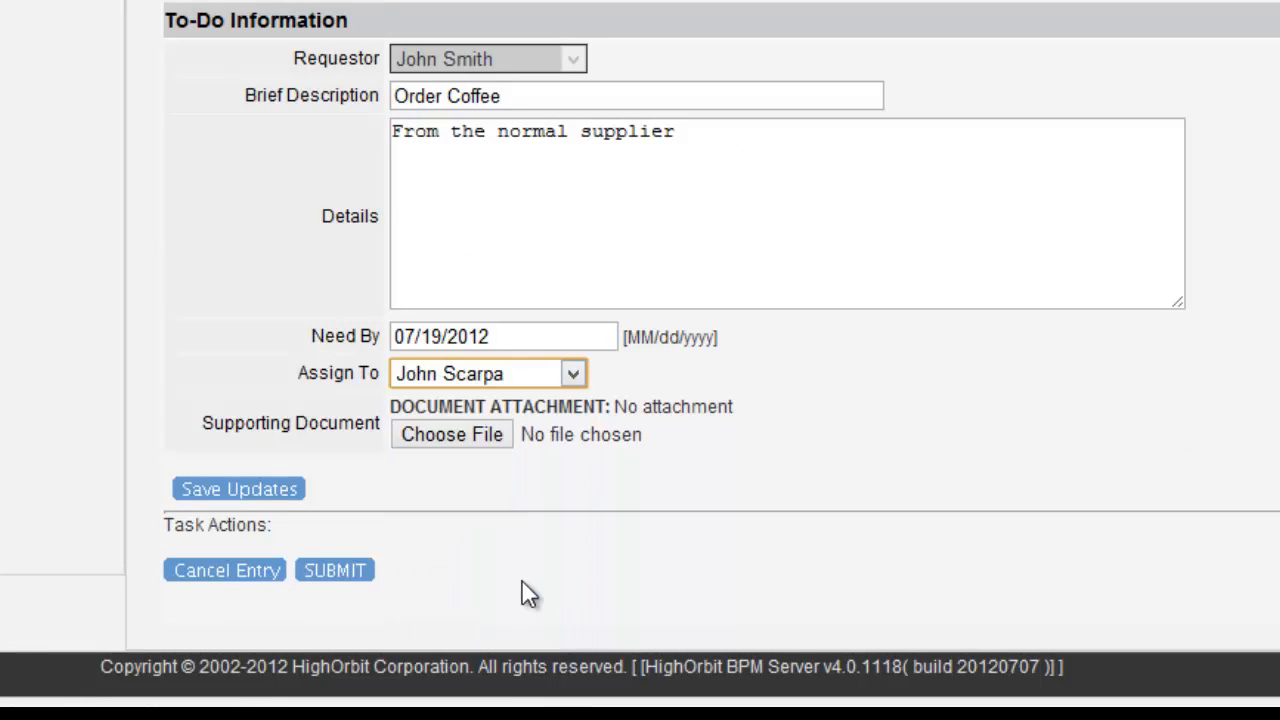
click(330, 580)
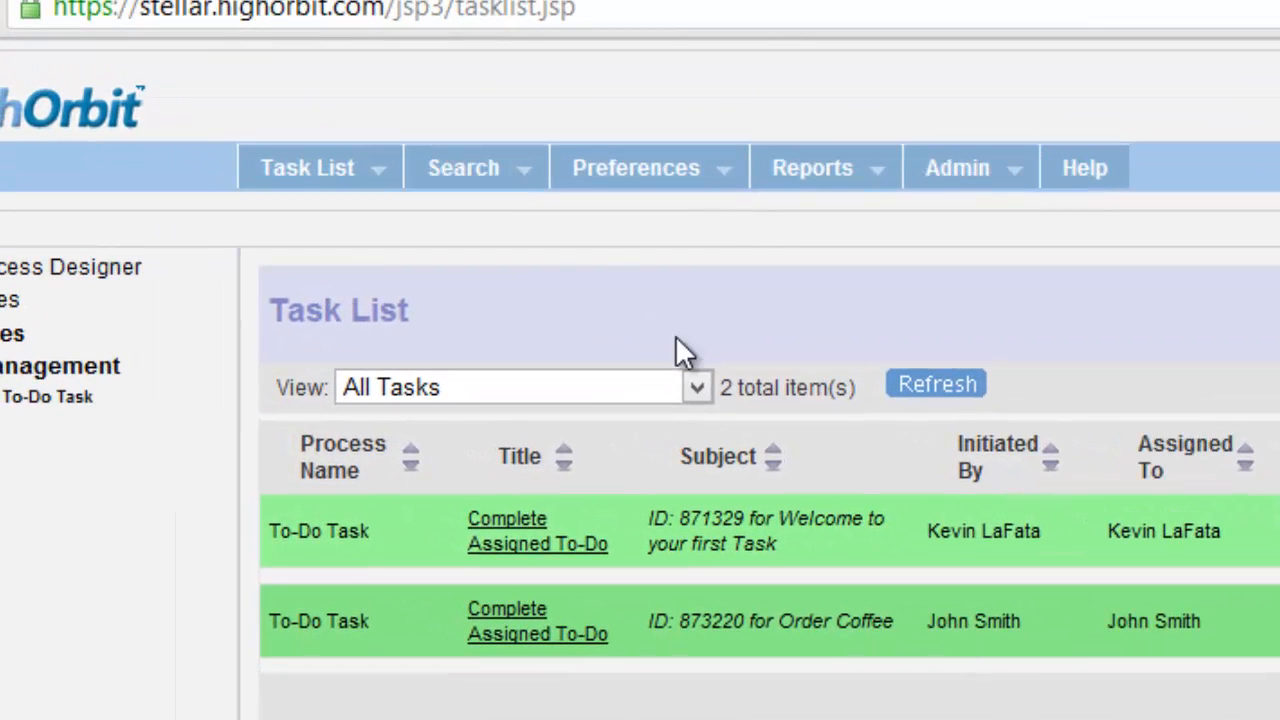
Step: Search processes with Completion Status All Incomplete Processes and Initiated By Myself
click(464, 182)
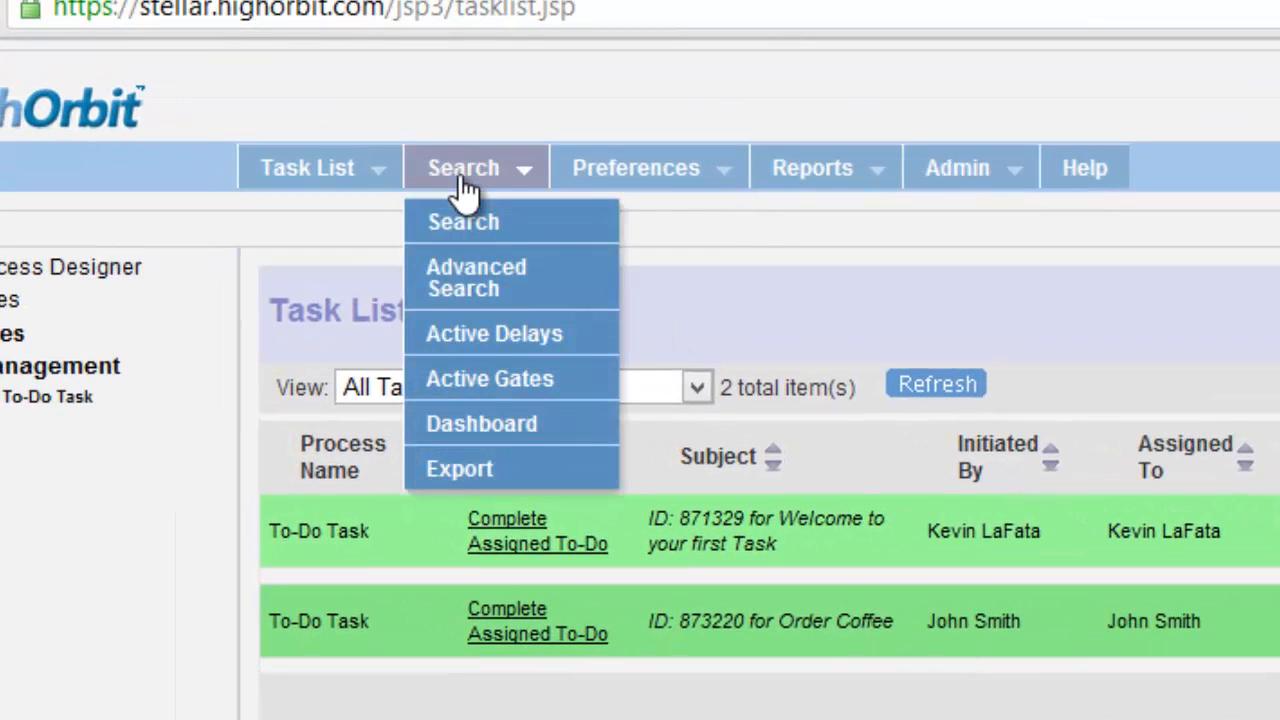
click(493, 240)
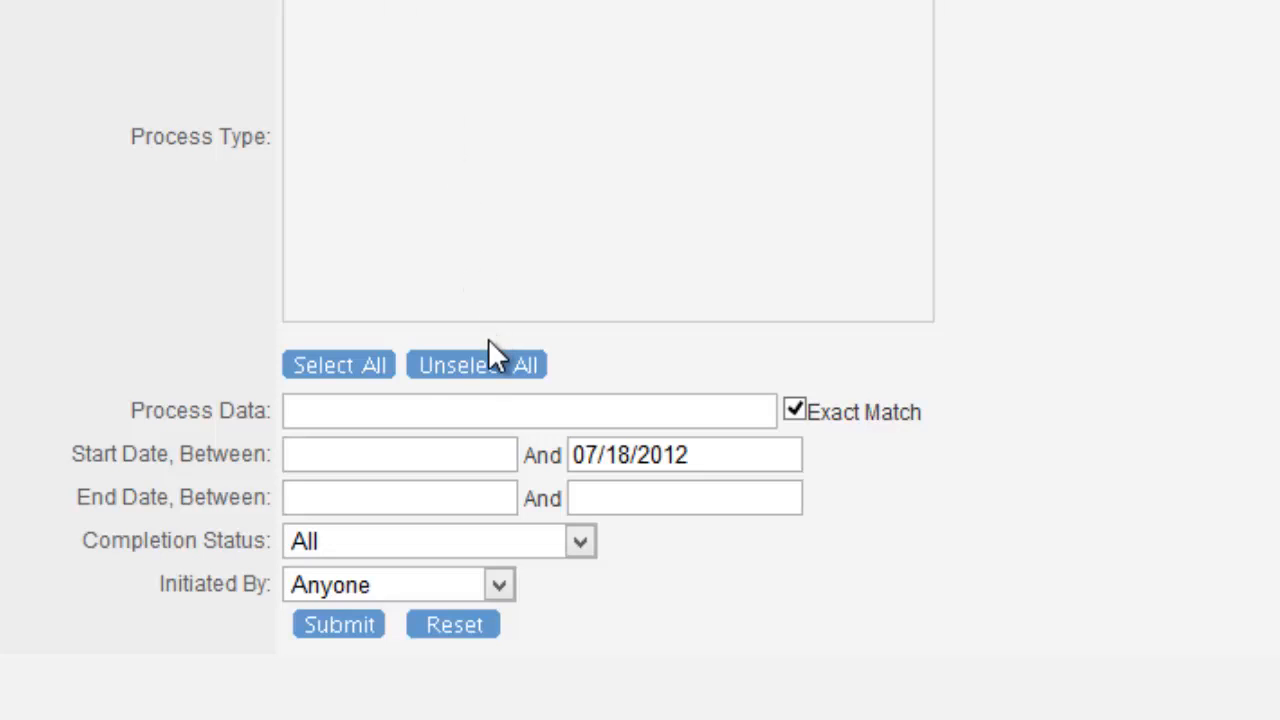
click(412, 547)
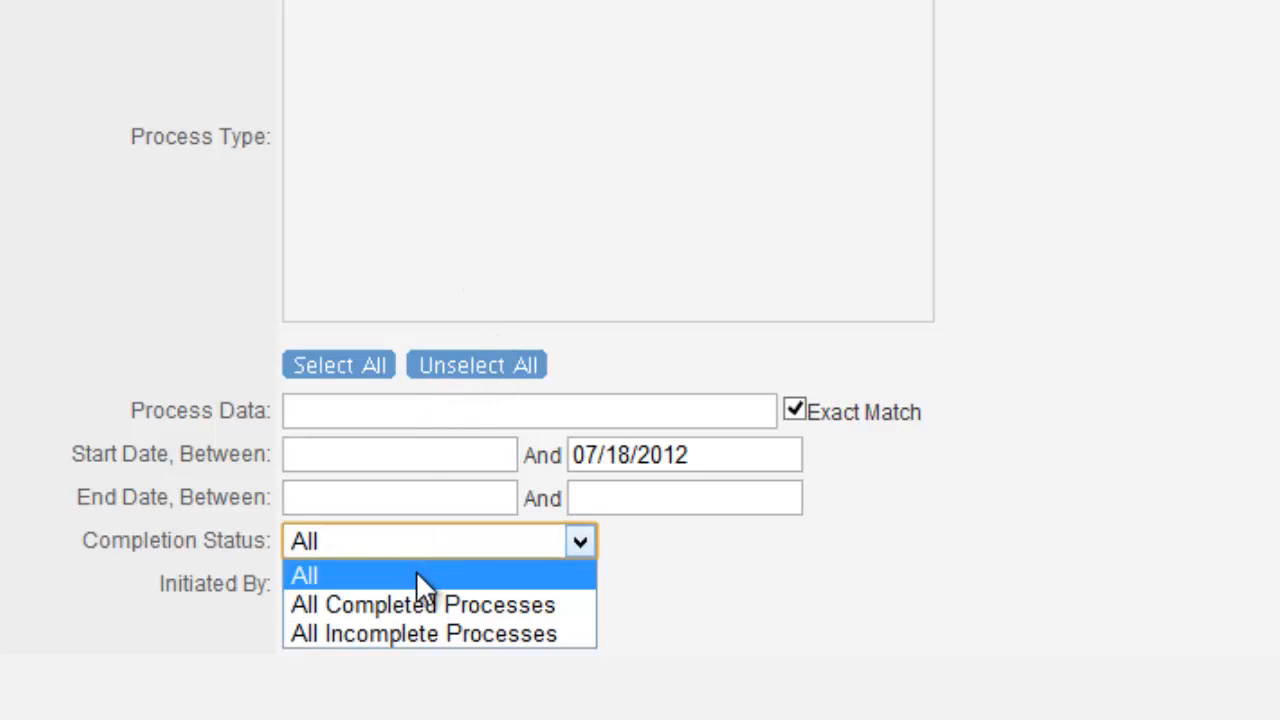
click(423, 634)
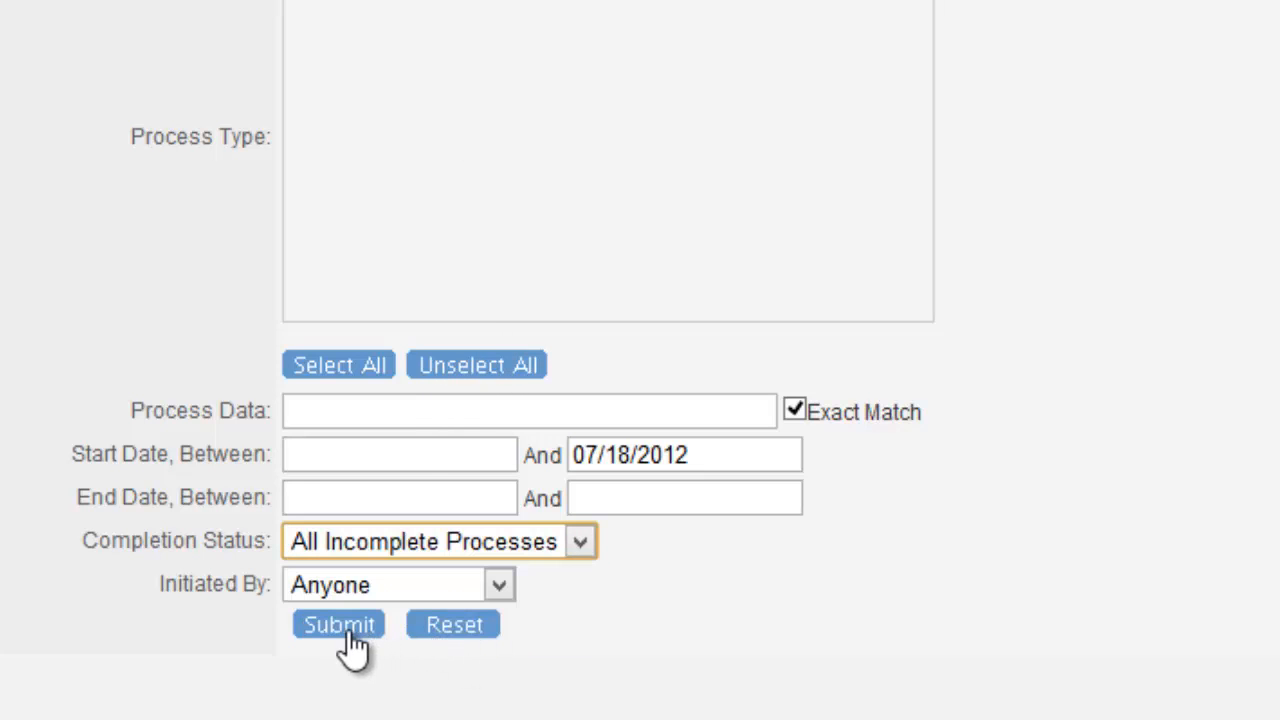
click(346, 584)
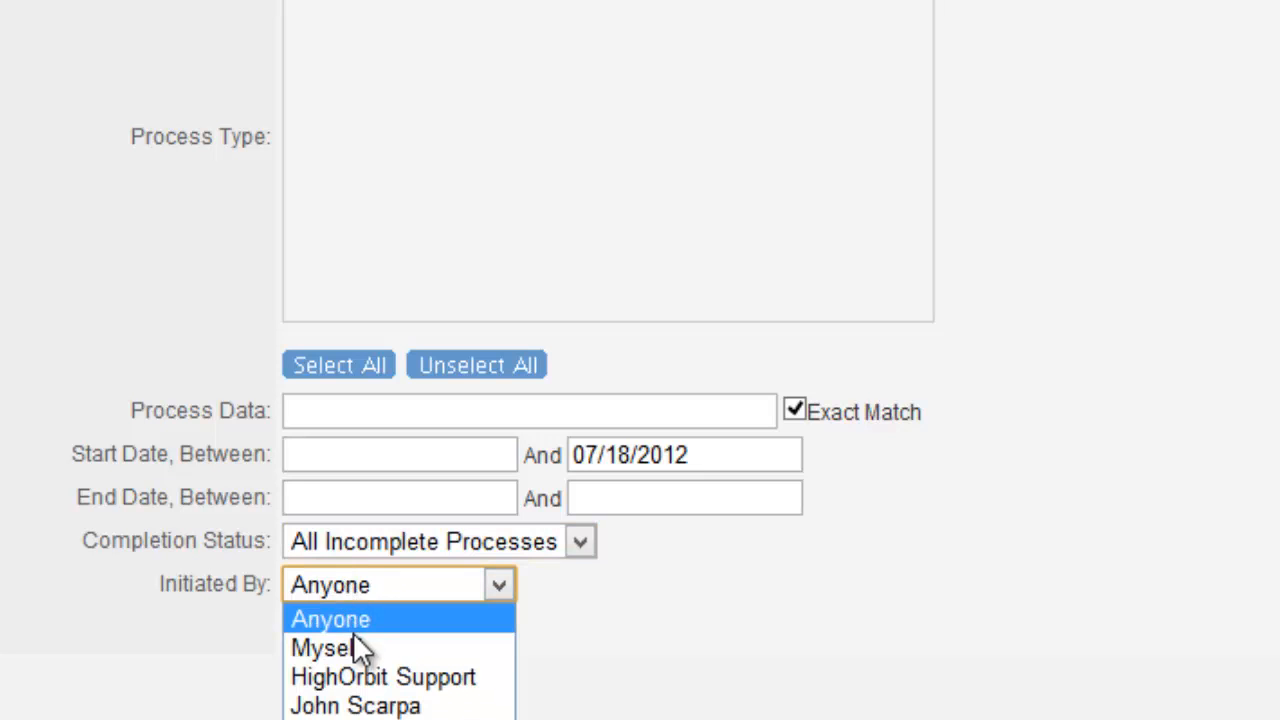
click(356, 647)
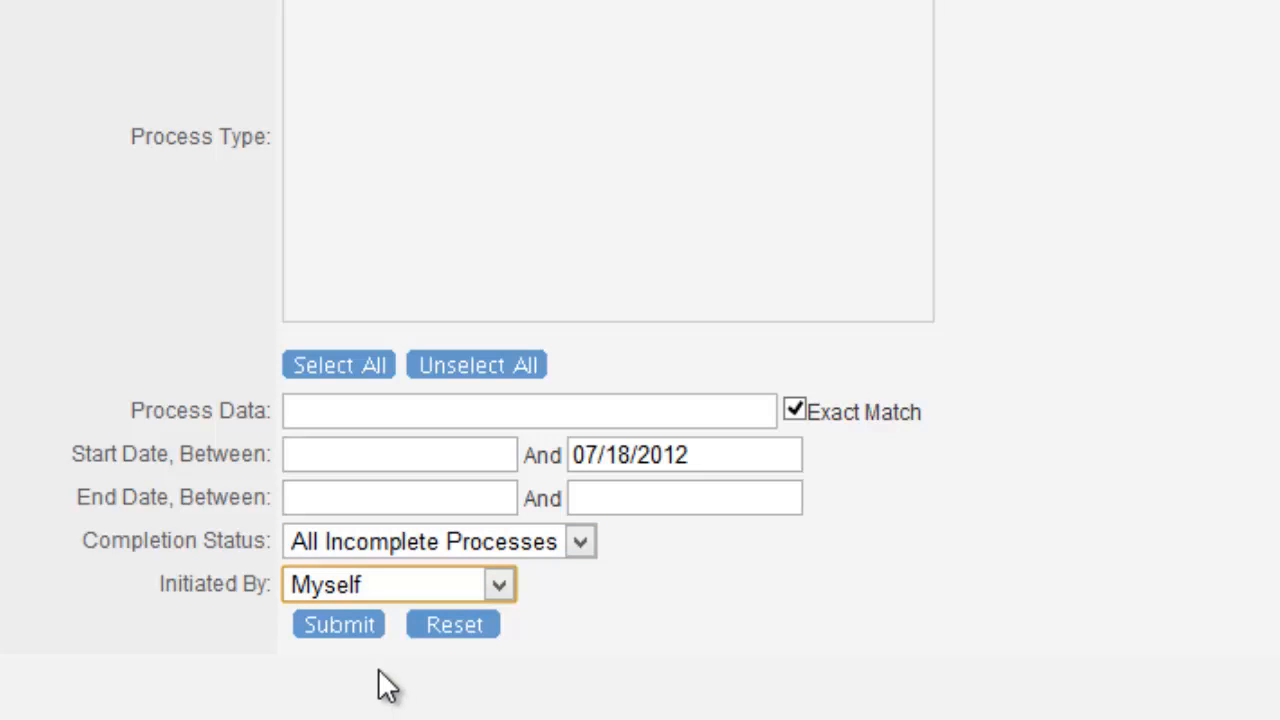
click(348, 630)
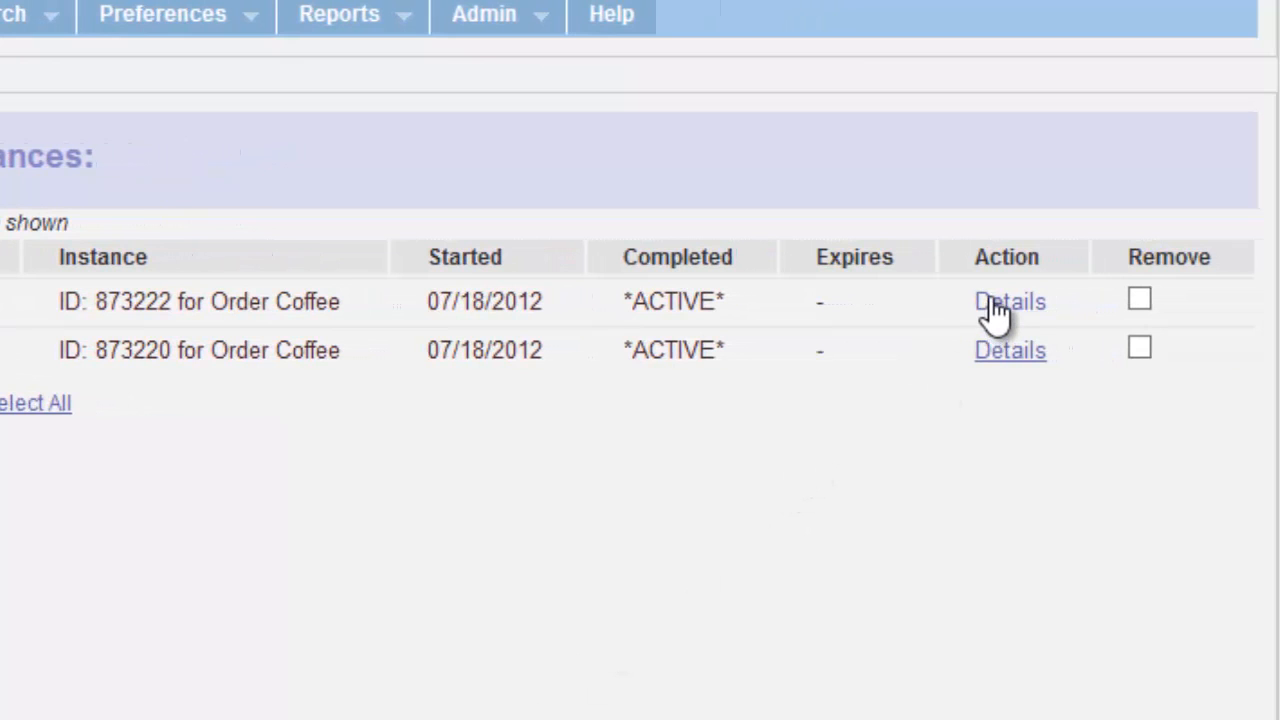
Step: Open the details of Order Coffee instance 873222 and review Task Summary, Task History and Process Data
click(1000, 305)
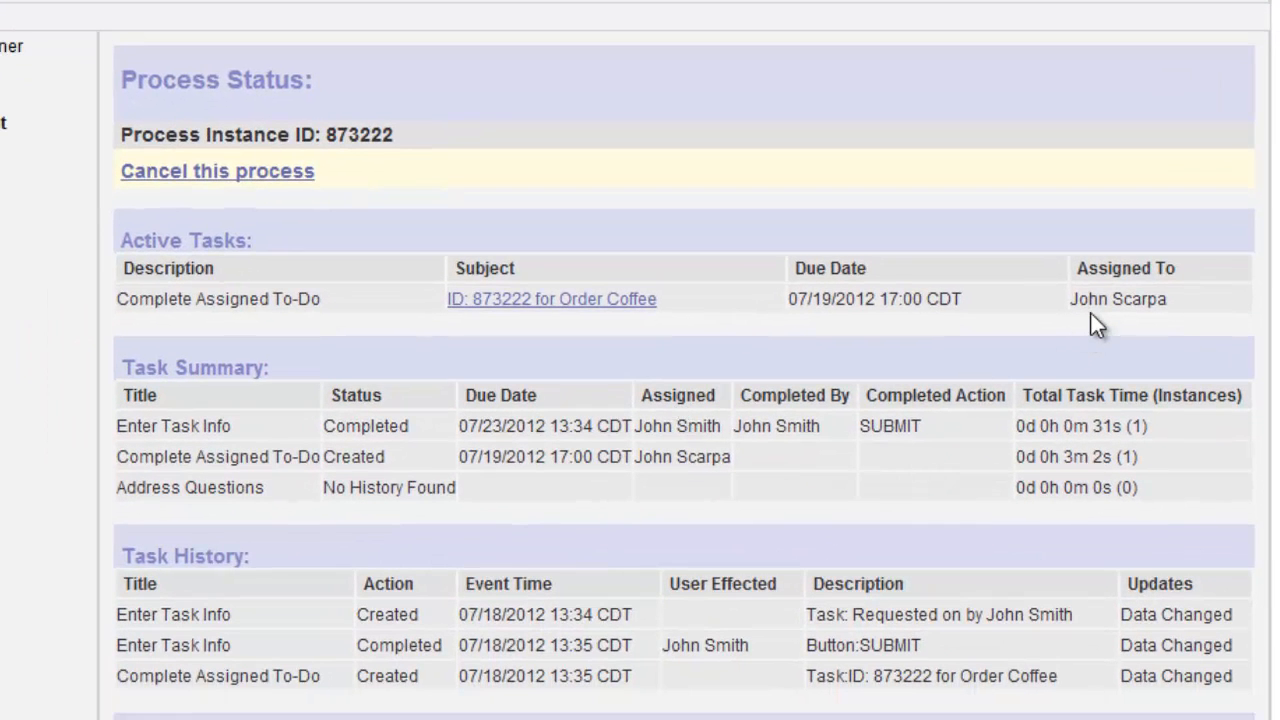
scroll(1092, 313, down, 2)
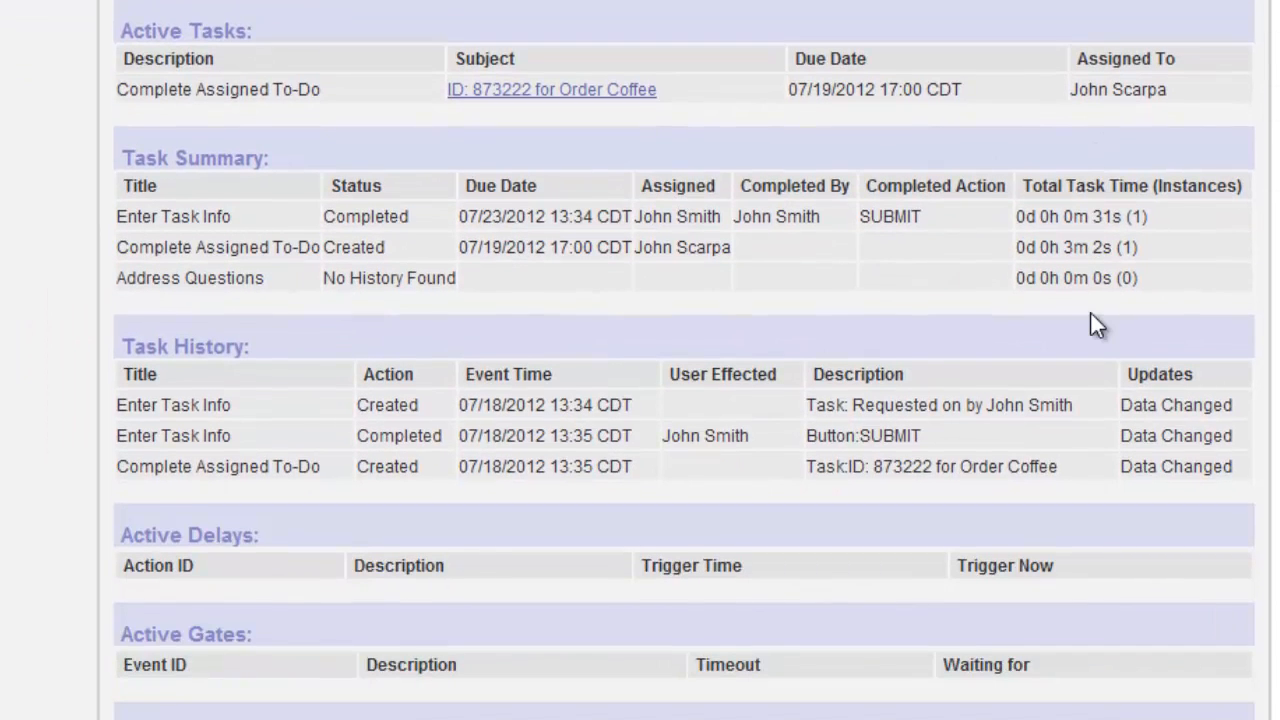
scroll(1090, 312, down, 2)
scroll(1090, 312, down, 6)
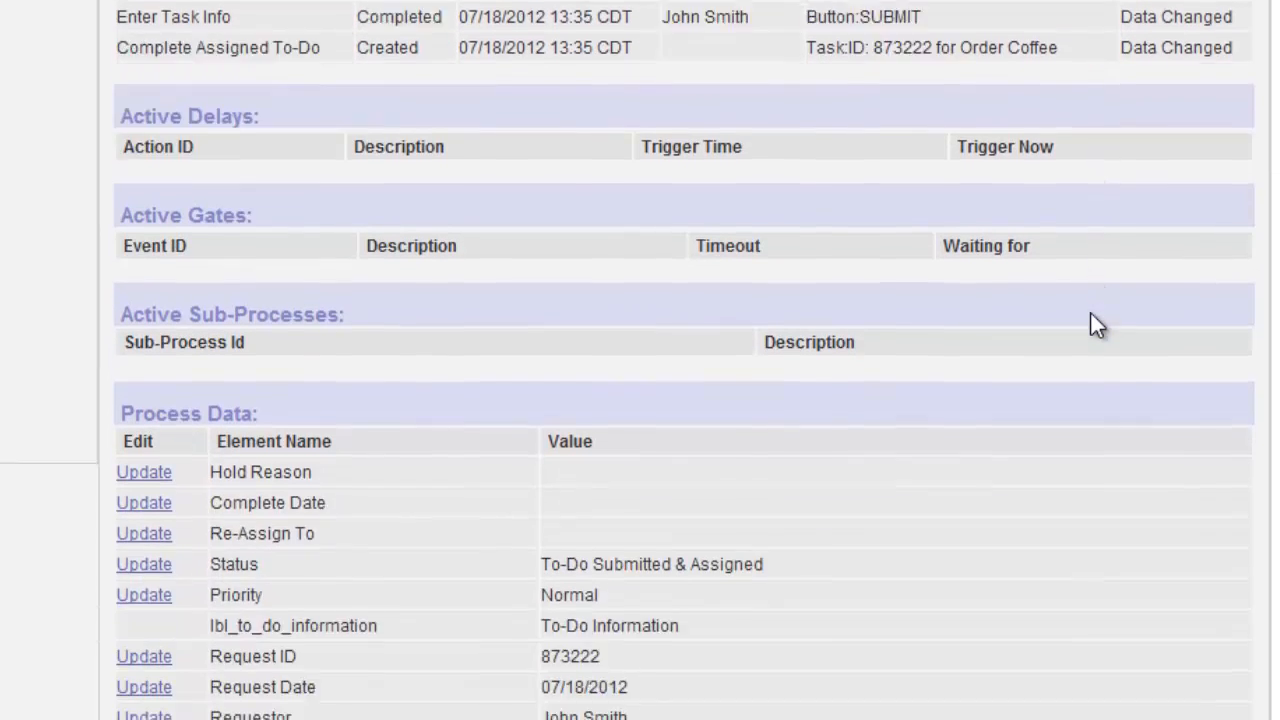
scroll(1094, 326, down, 2)
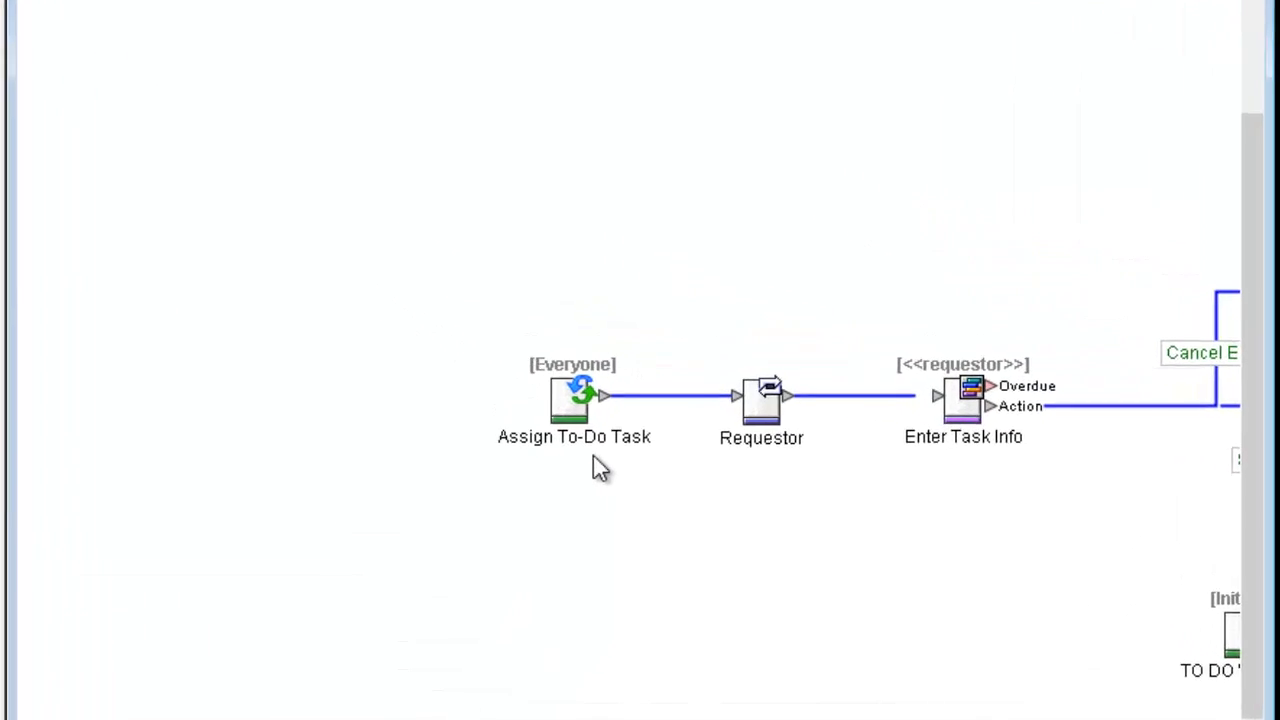
click(483, 402)
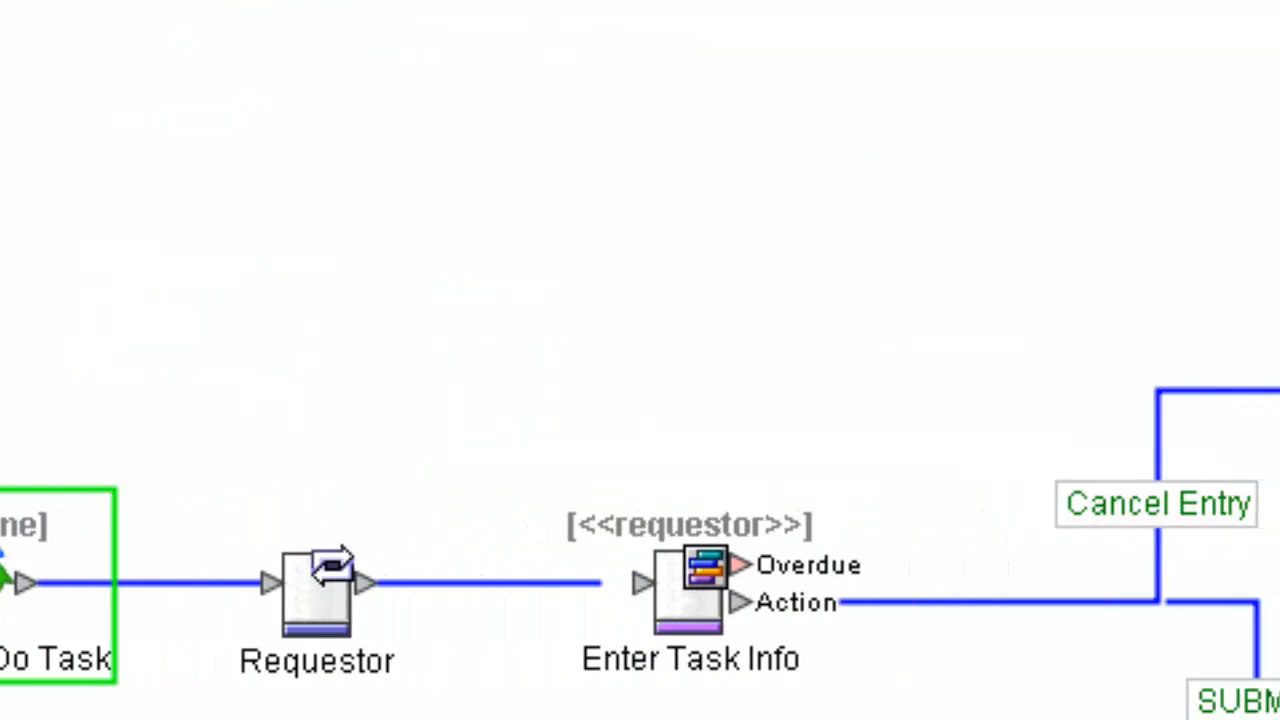
click(689, 651)
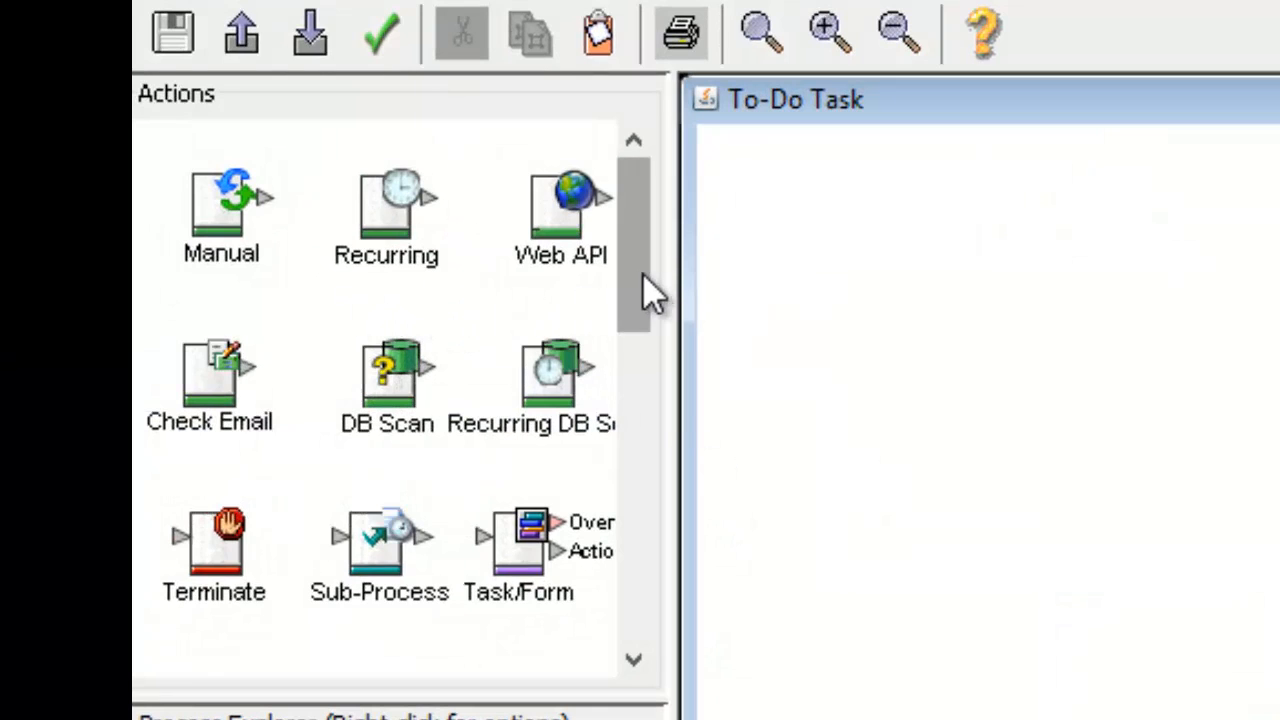
drag(636, 268, 666, 634)
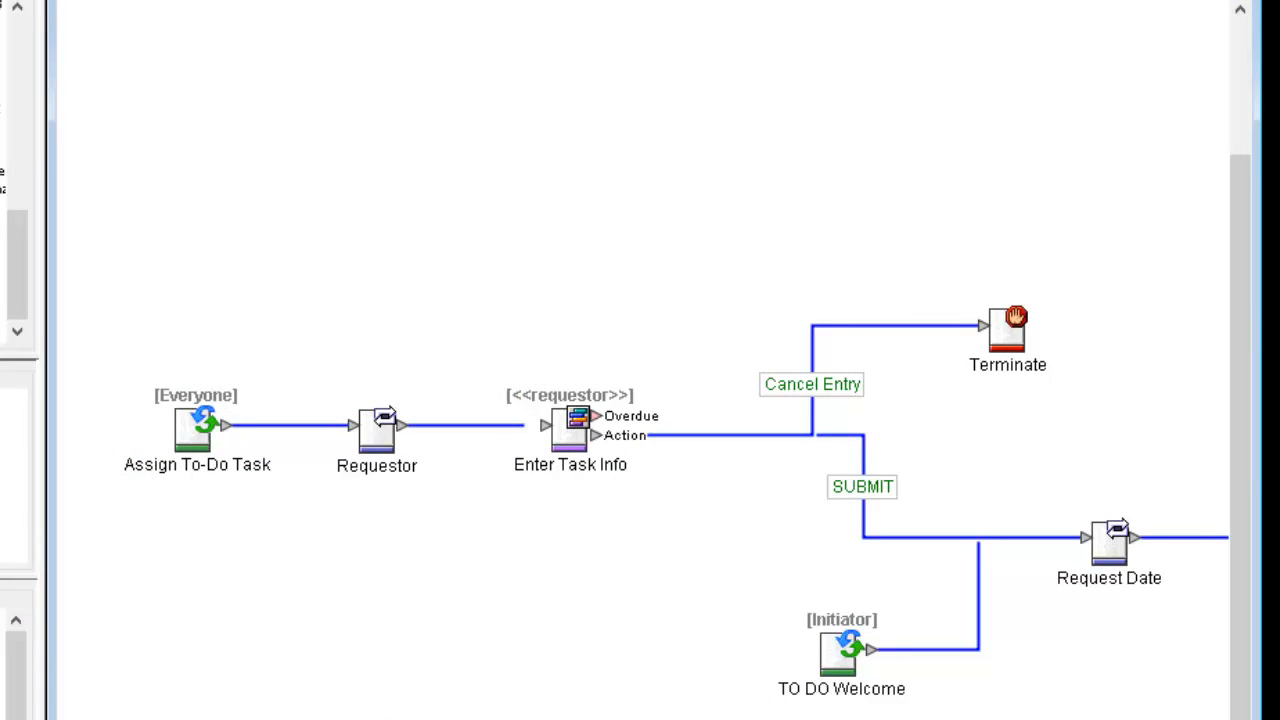
scroll(642, 400, right, 5)
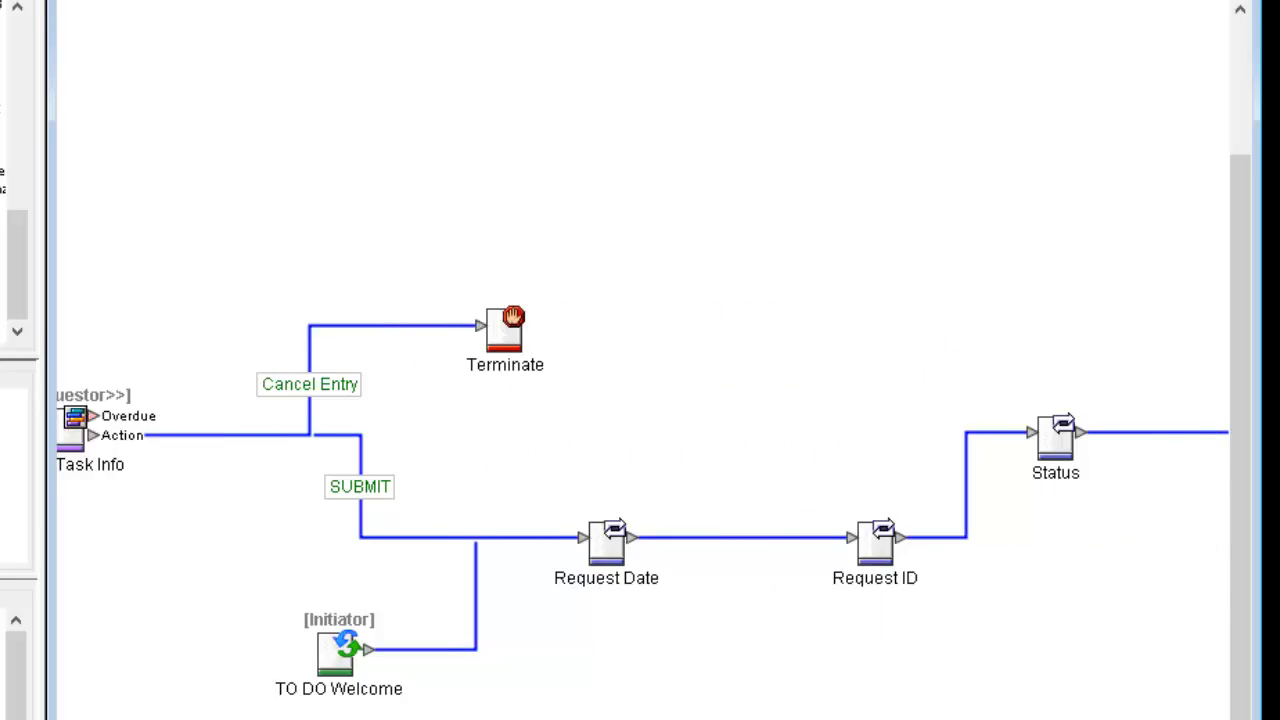
scroll(642, 400, right, 5)
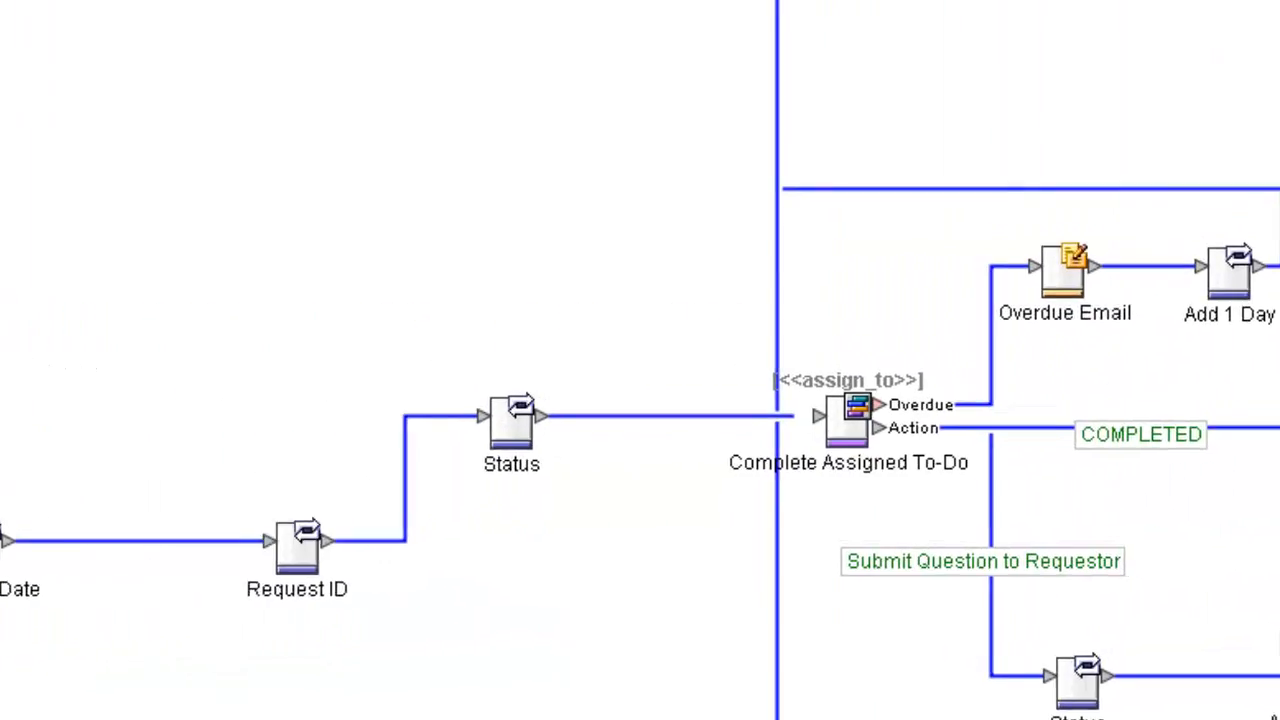
click(868, 424)
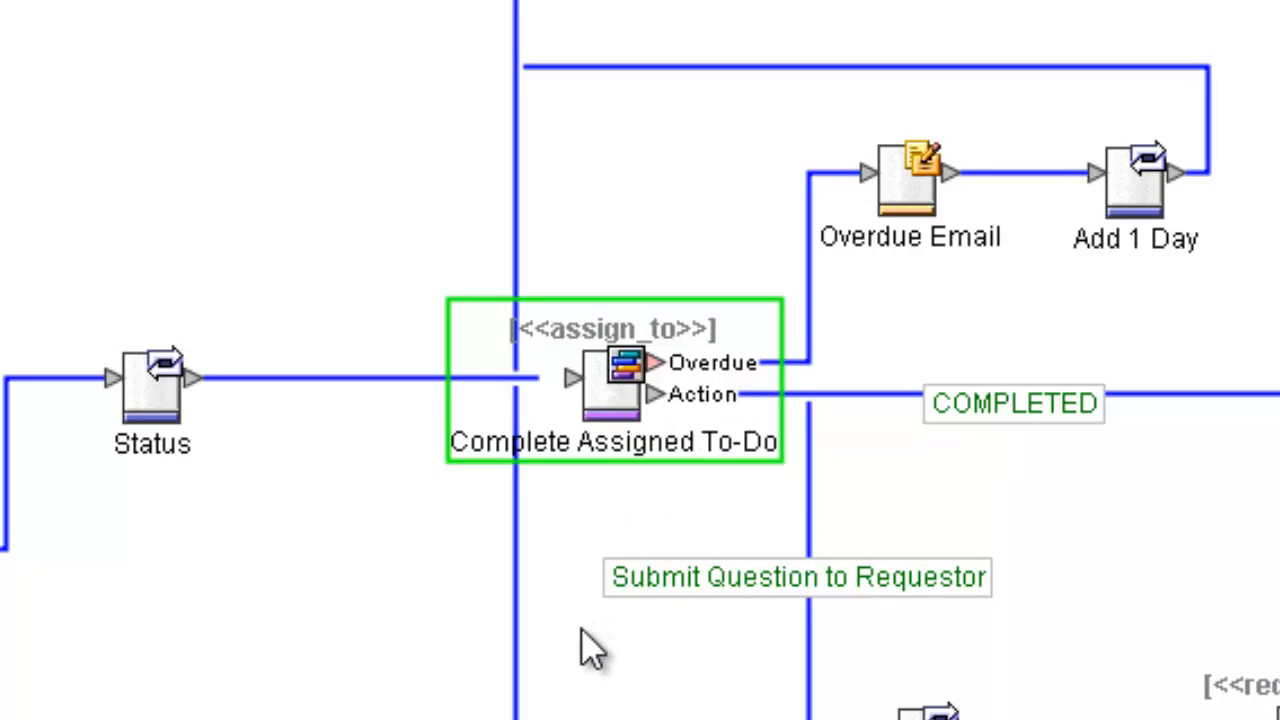
double_click(620, 395)
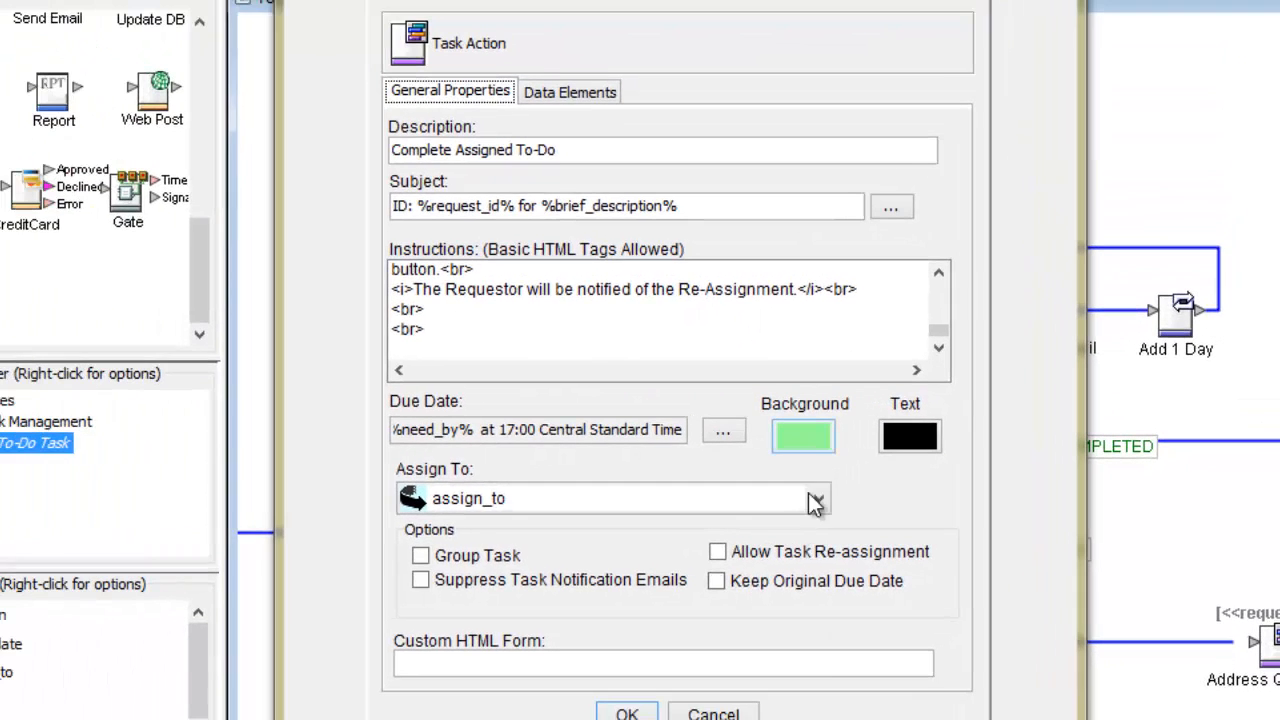
click(818, 505)
click(820, 565)
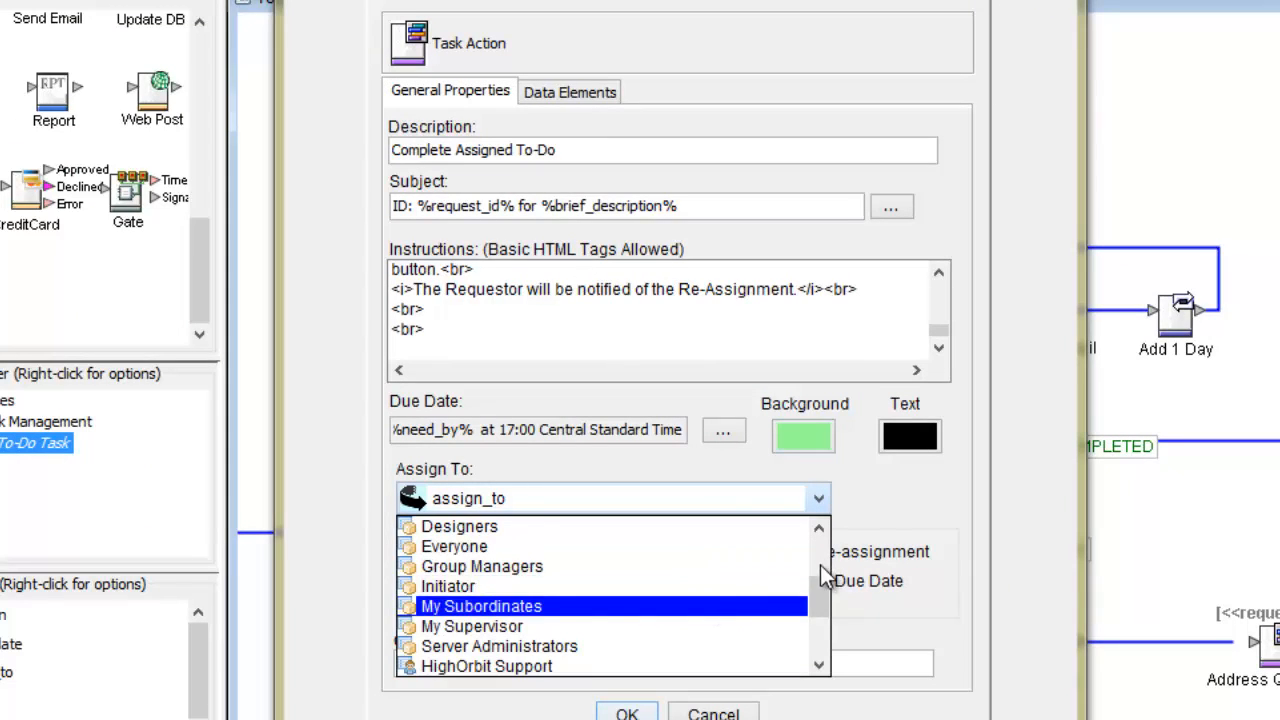
click(820, 565)
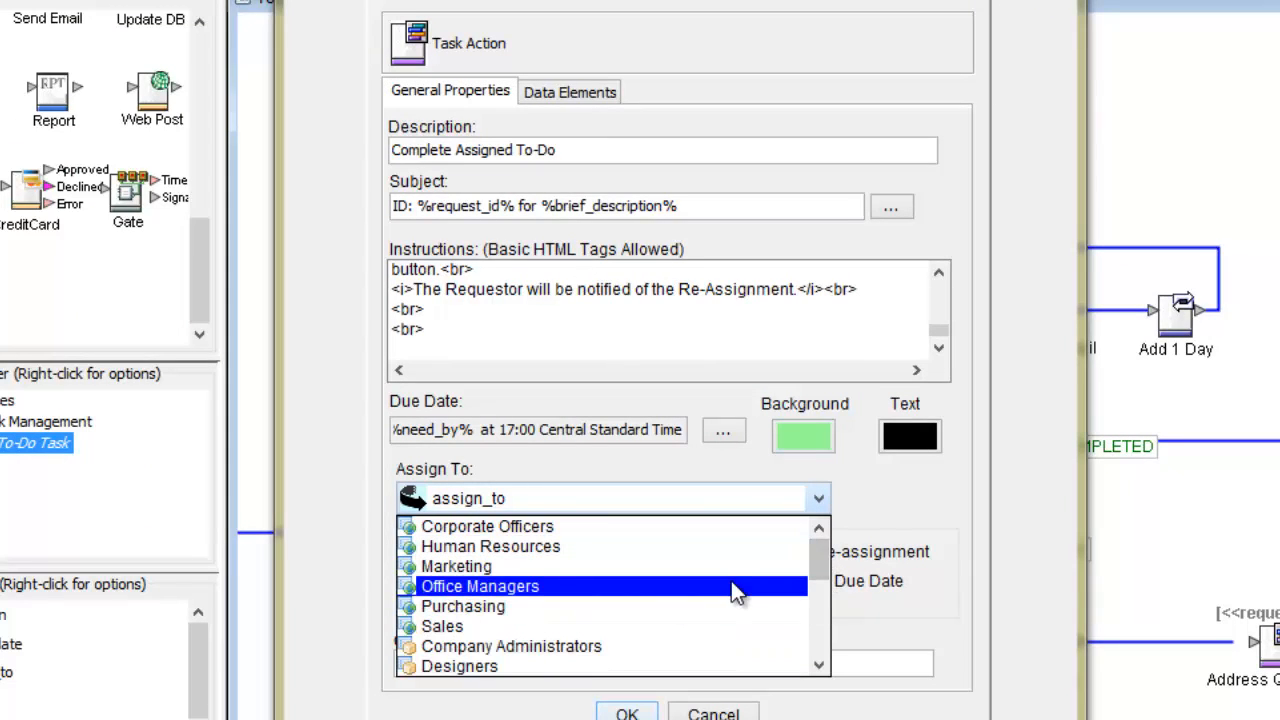
click(731, 581)
click(818, 505)
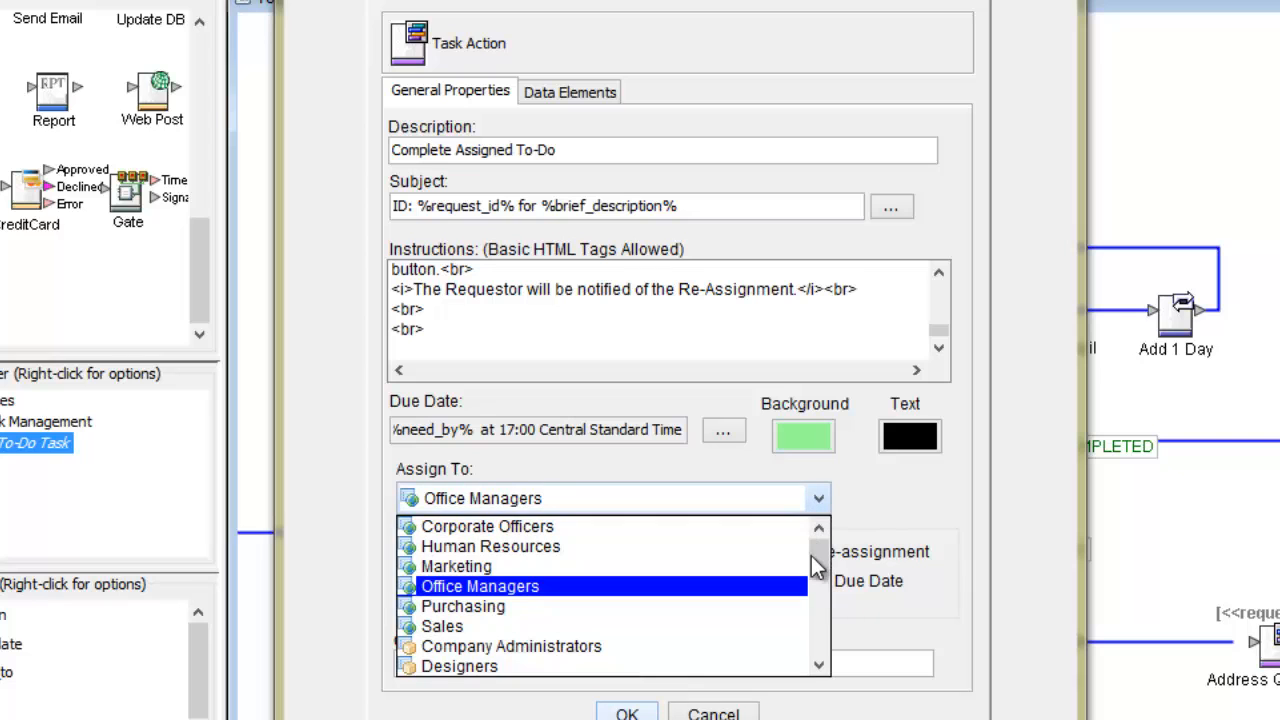
drag(819, 578, 827, 616)
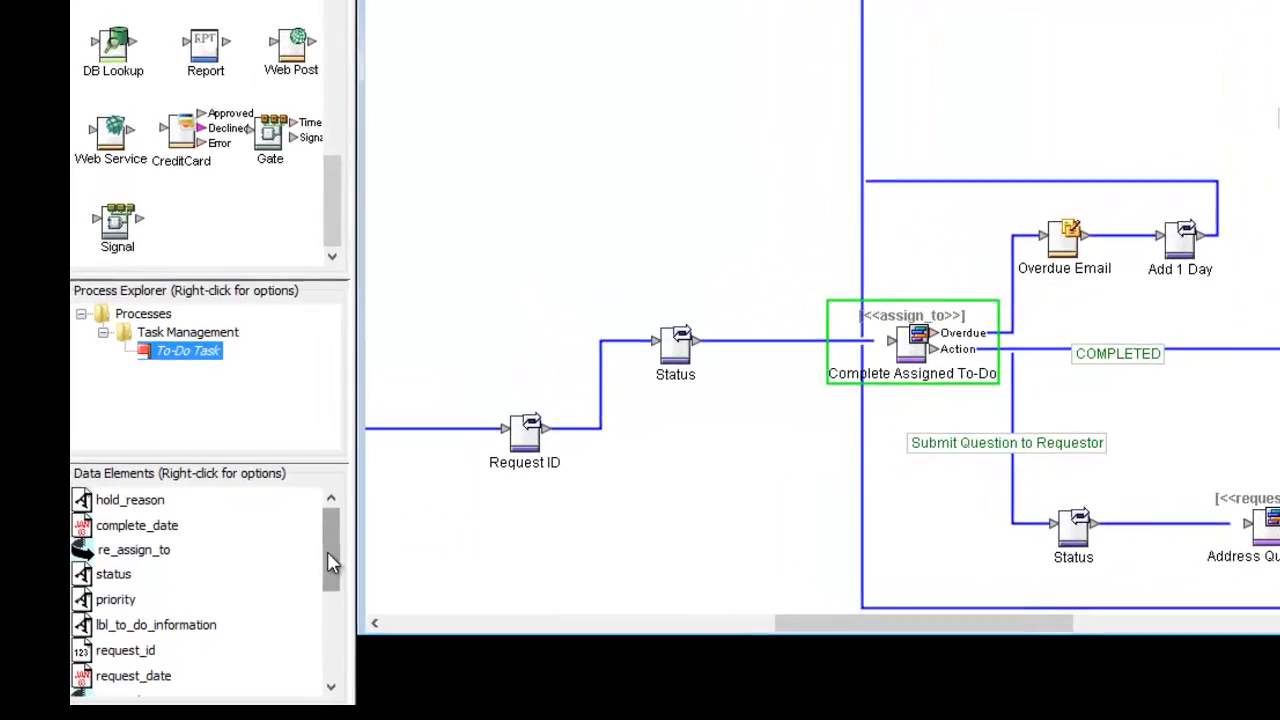
Step: Create a new String data element in Data Elements with the display name 'Delay Reason'
drag(276, 594, 273, 626)
drag(430, 540, 539, 569)
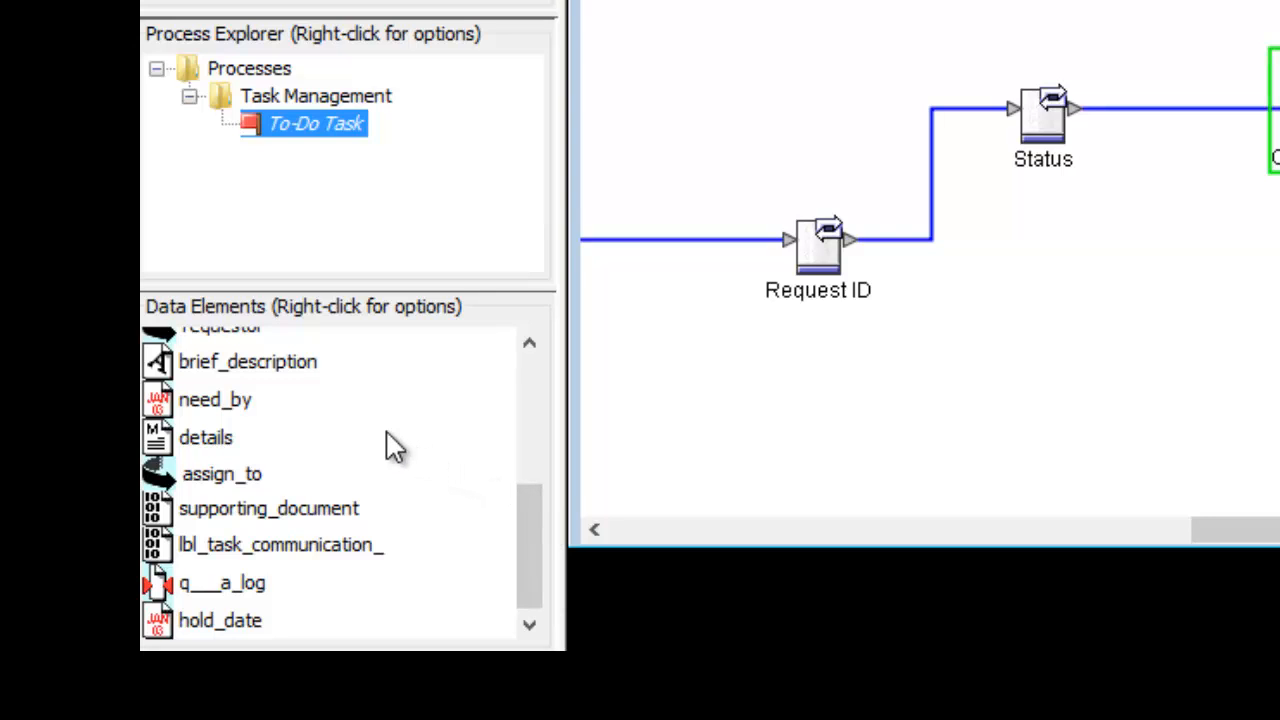
drag(529, 531, 534, 371)
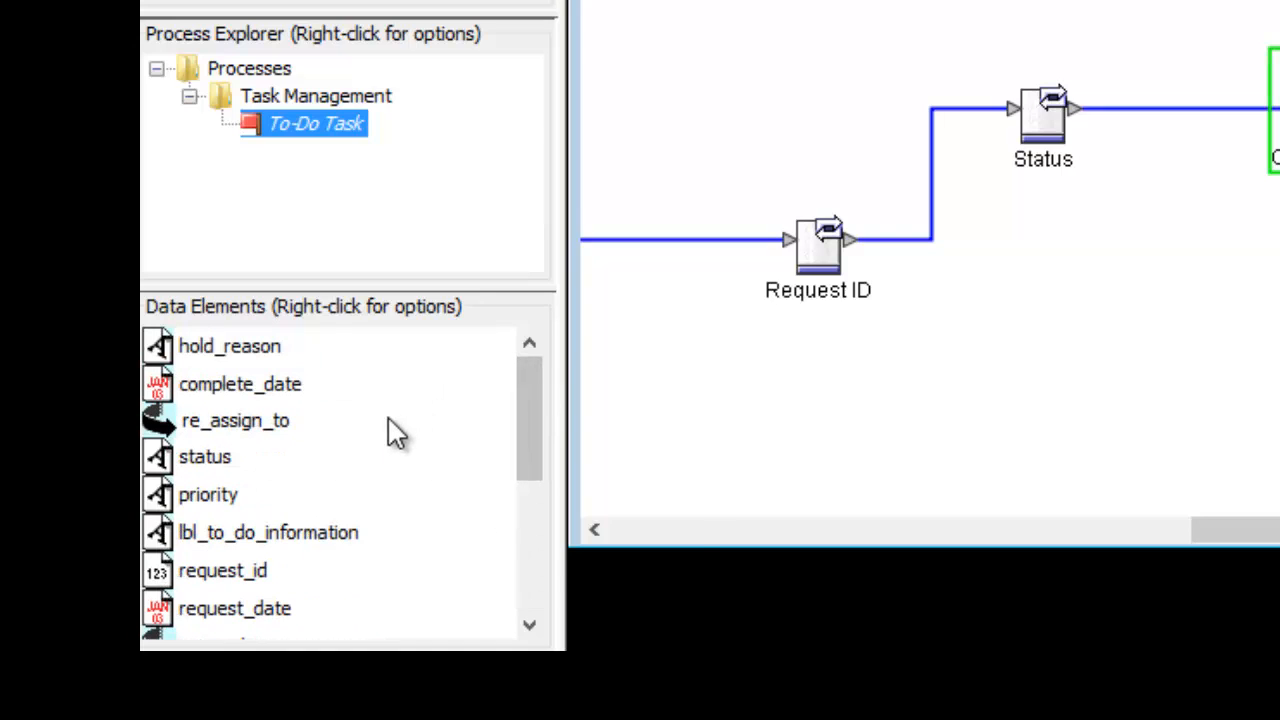
right_click(390, 420)
mouse_move(475, 452)
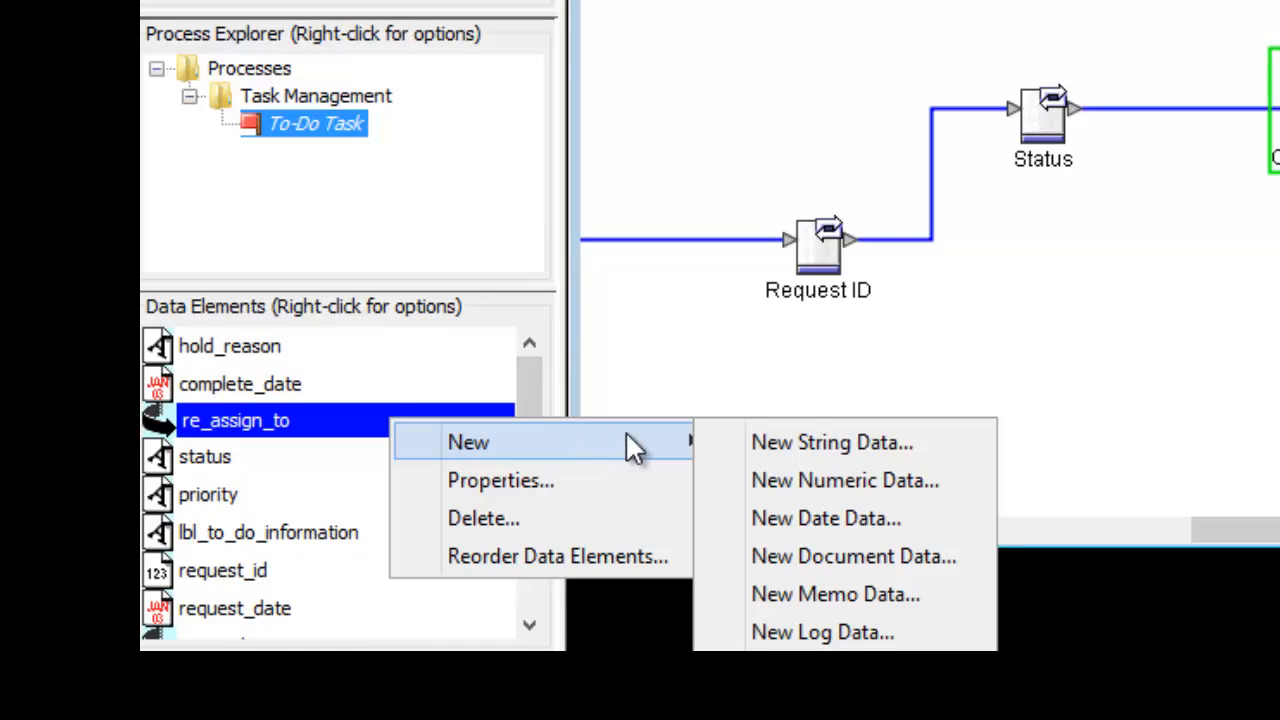
click(786, 447)
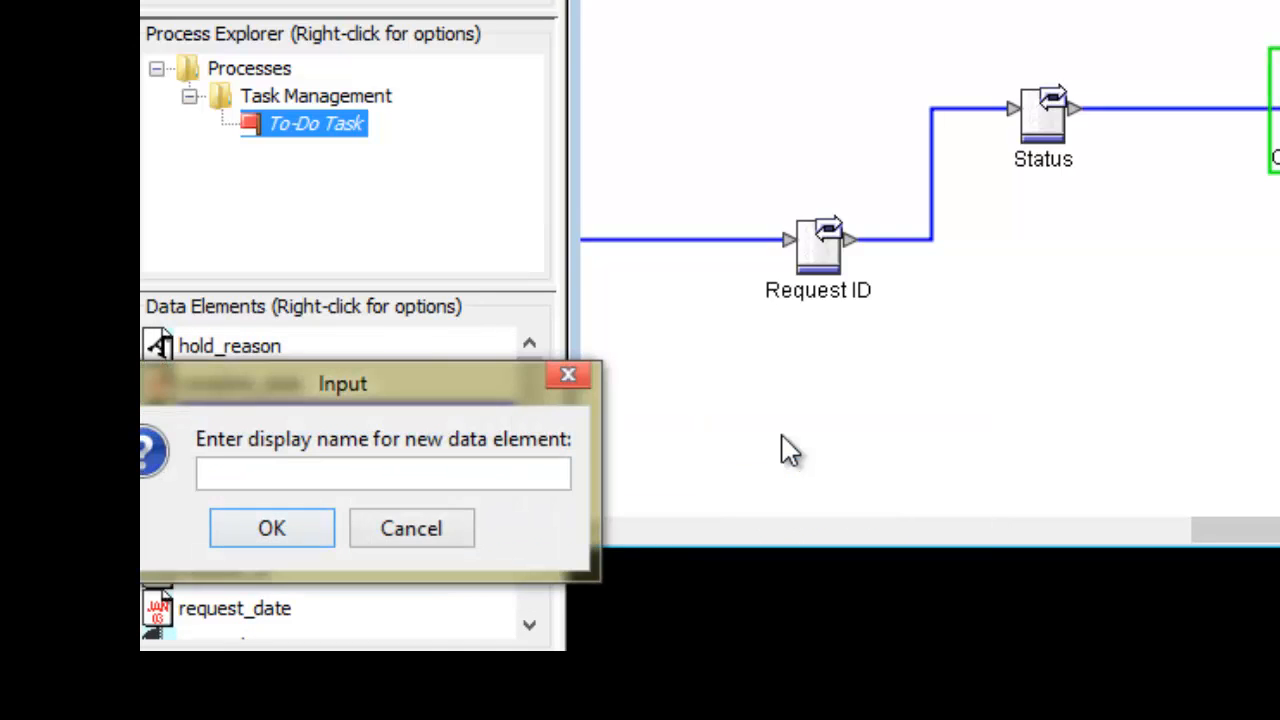
text(Delay Reason)
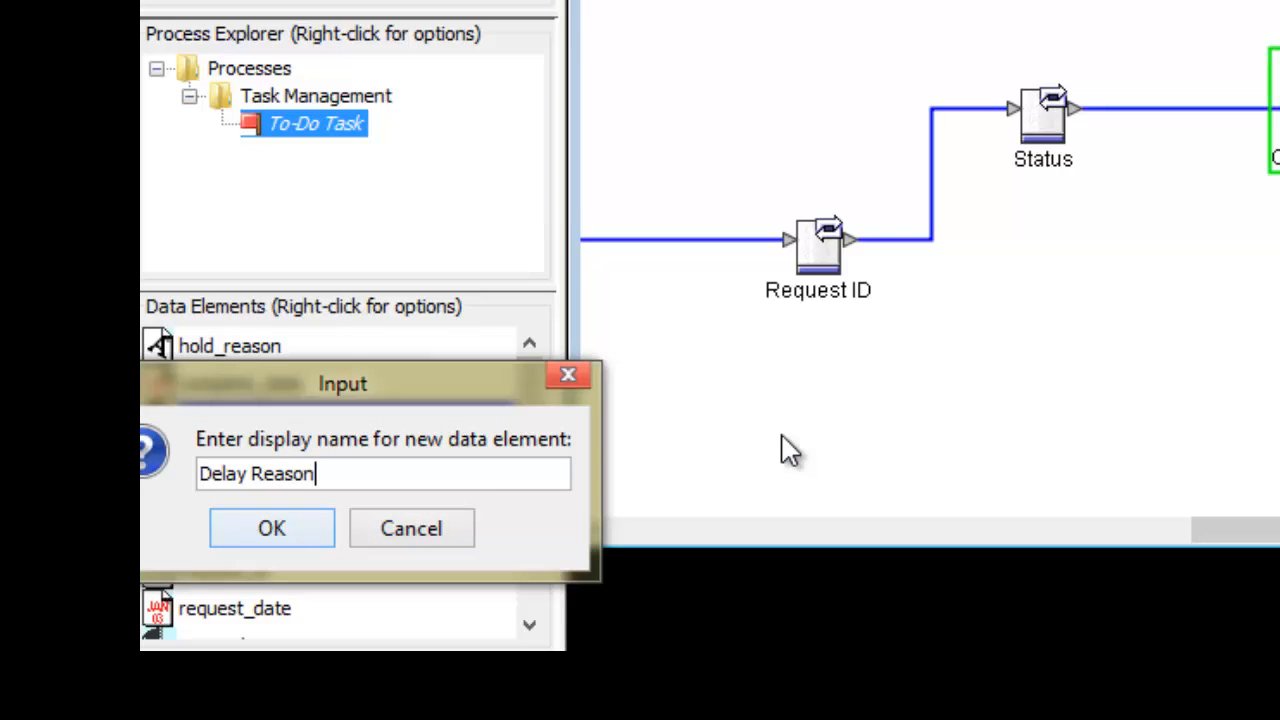
click(333, 526)
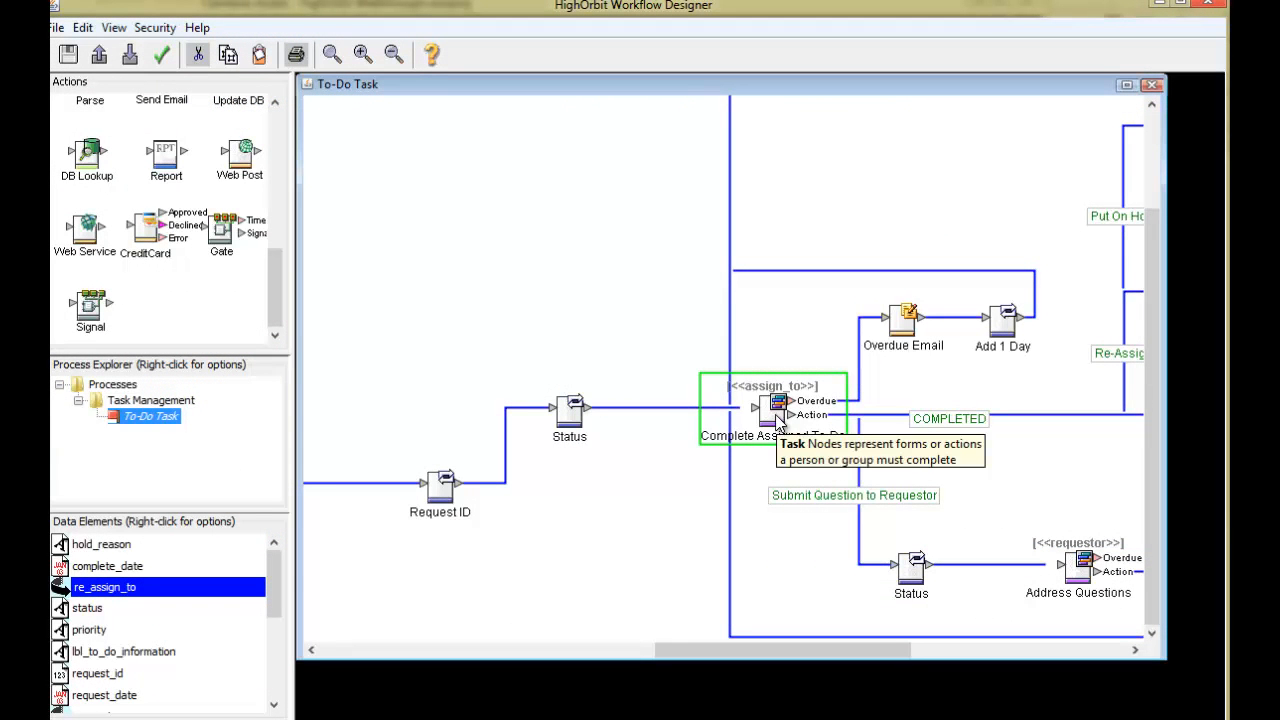
double_click(776, 416)
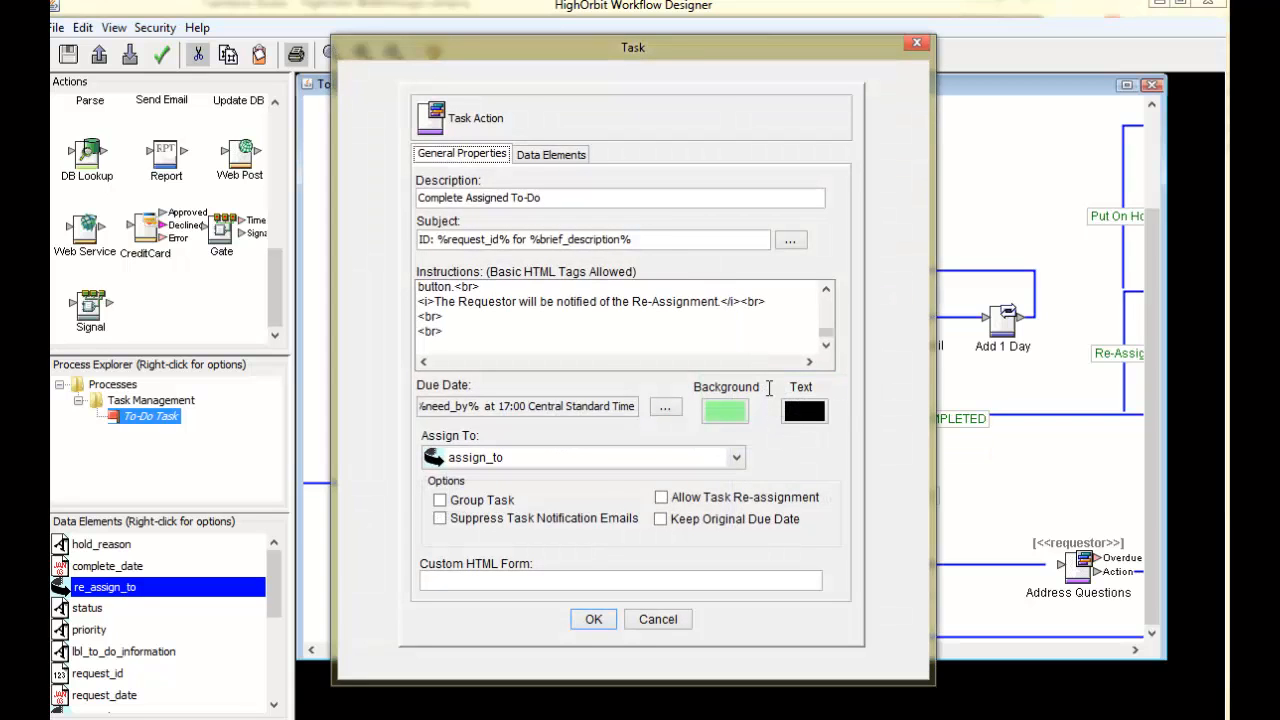
click(549, 155)
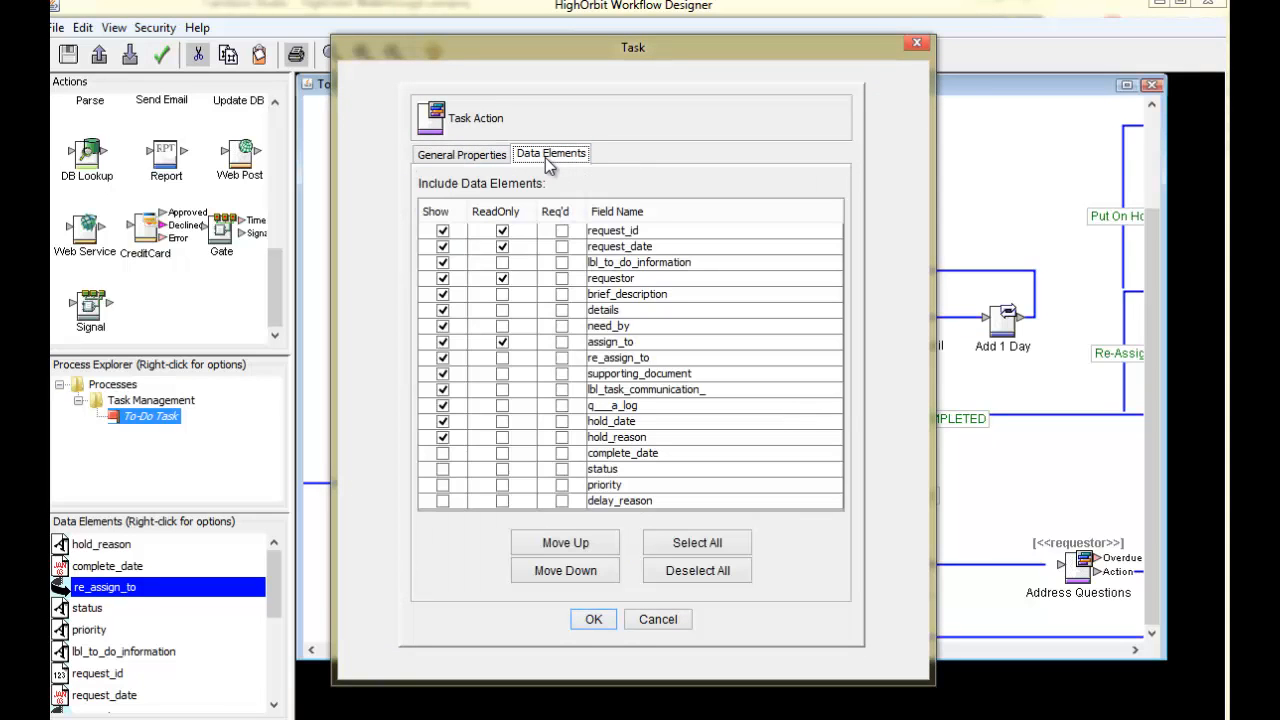
click(443, 455)
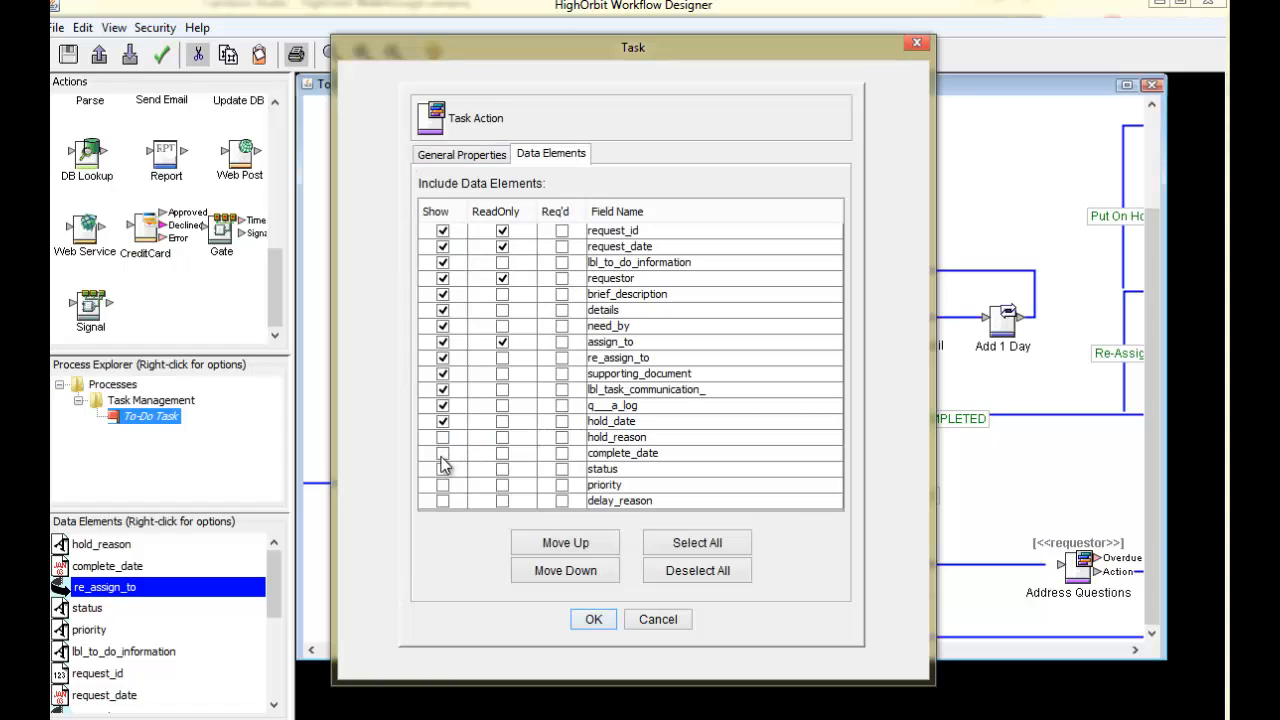
click(463, 158)
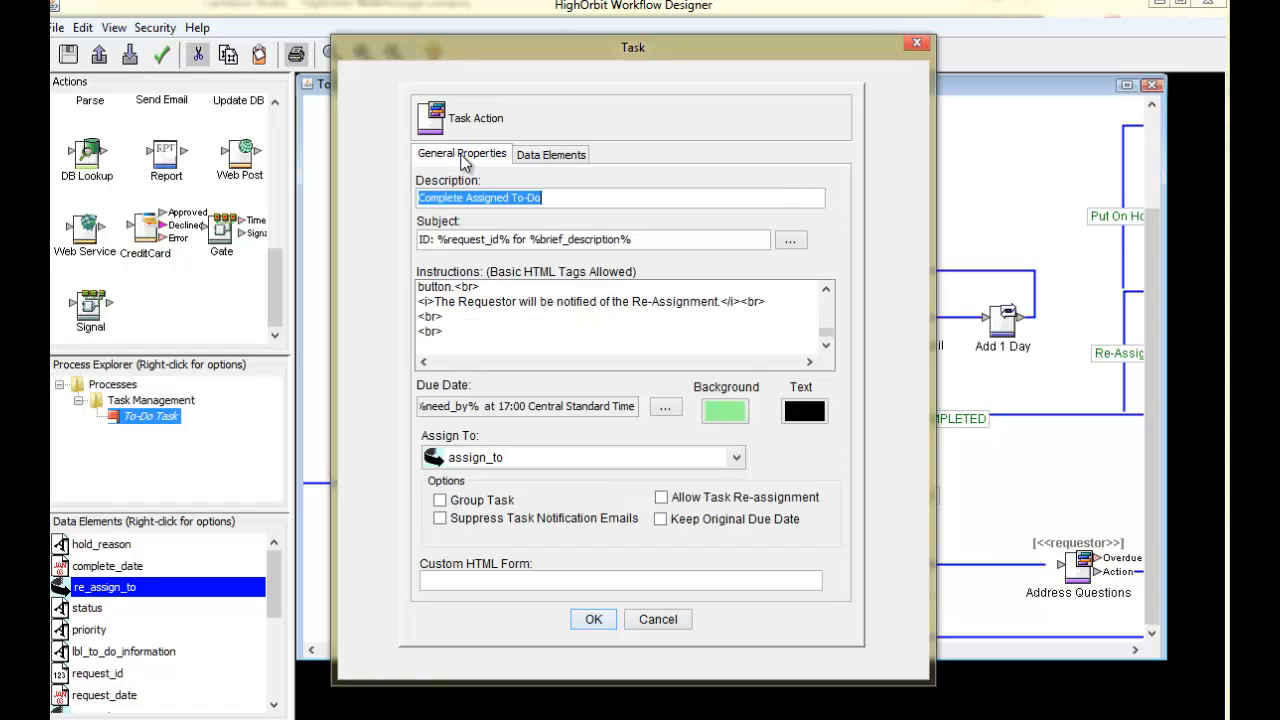
click(666, 410)
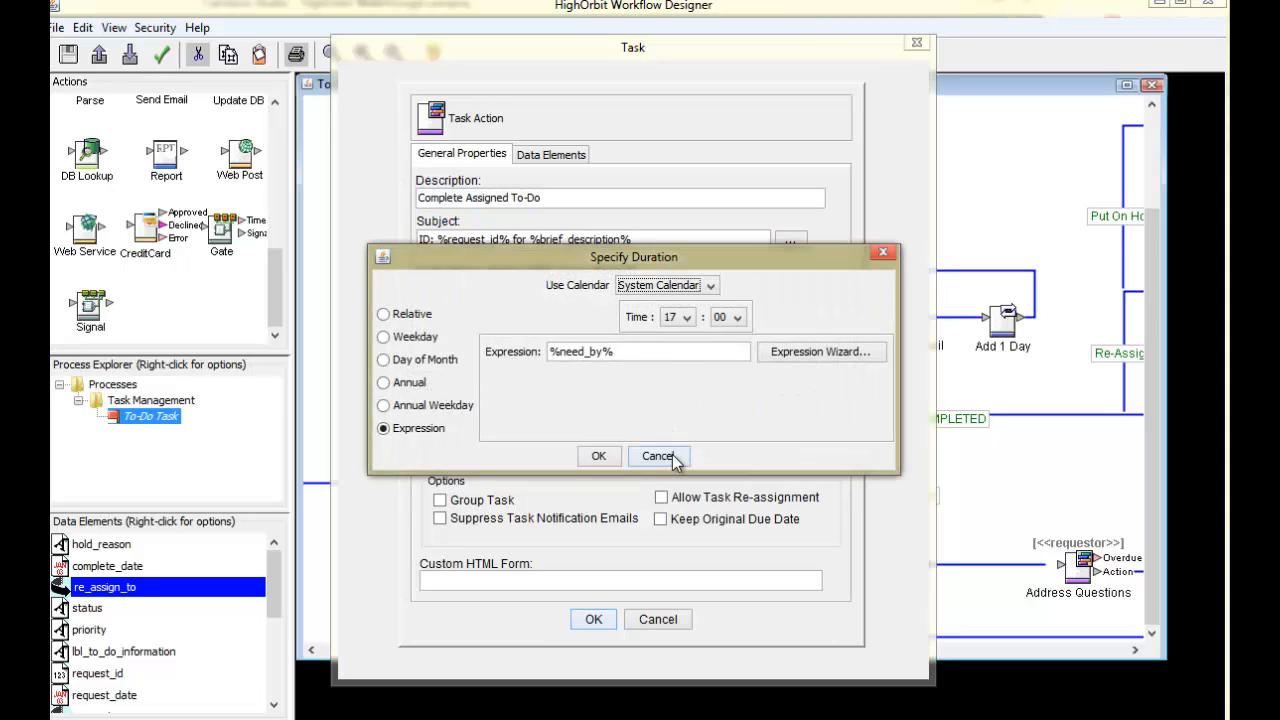
click(658, 455)
click(600, 458)
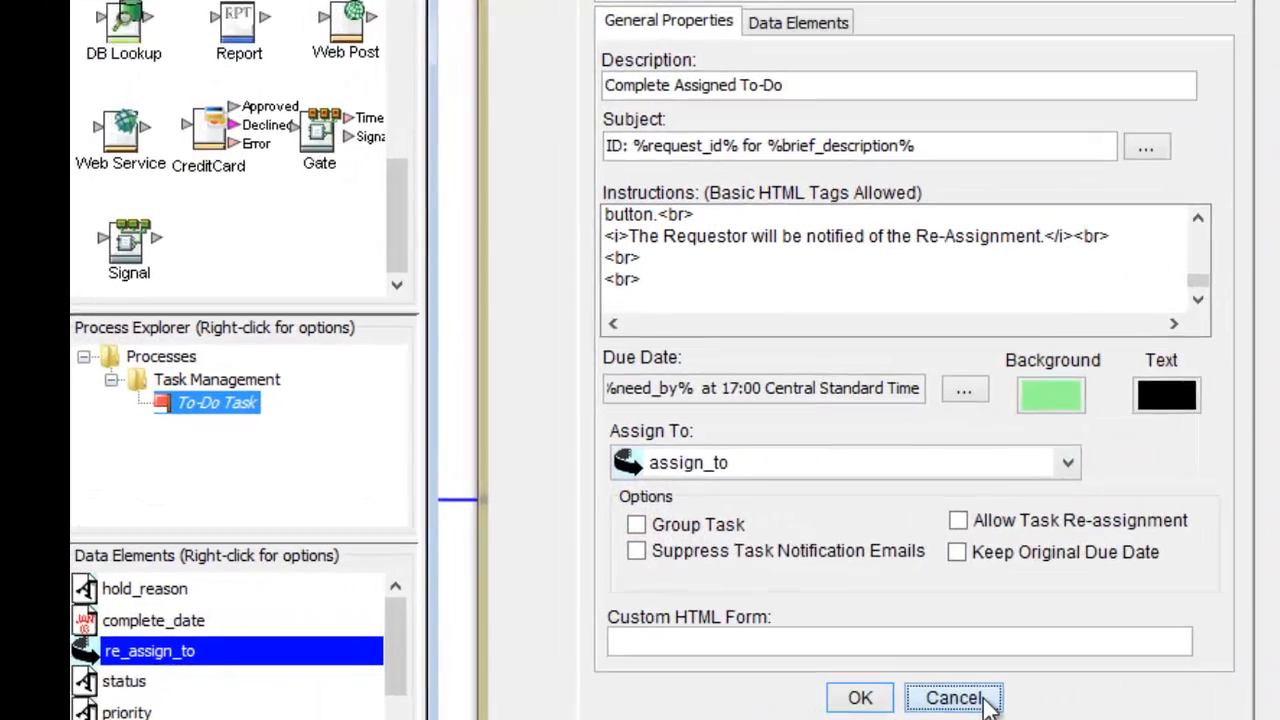
click(679, 622)
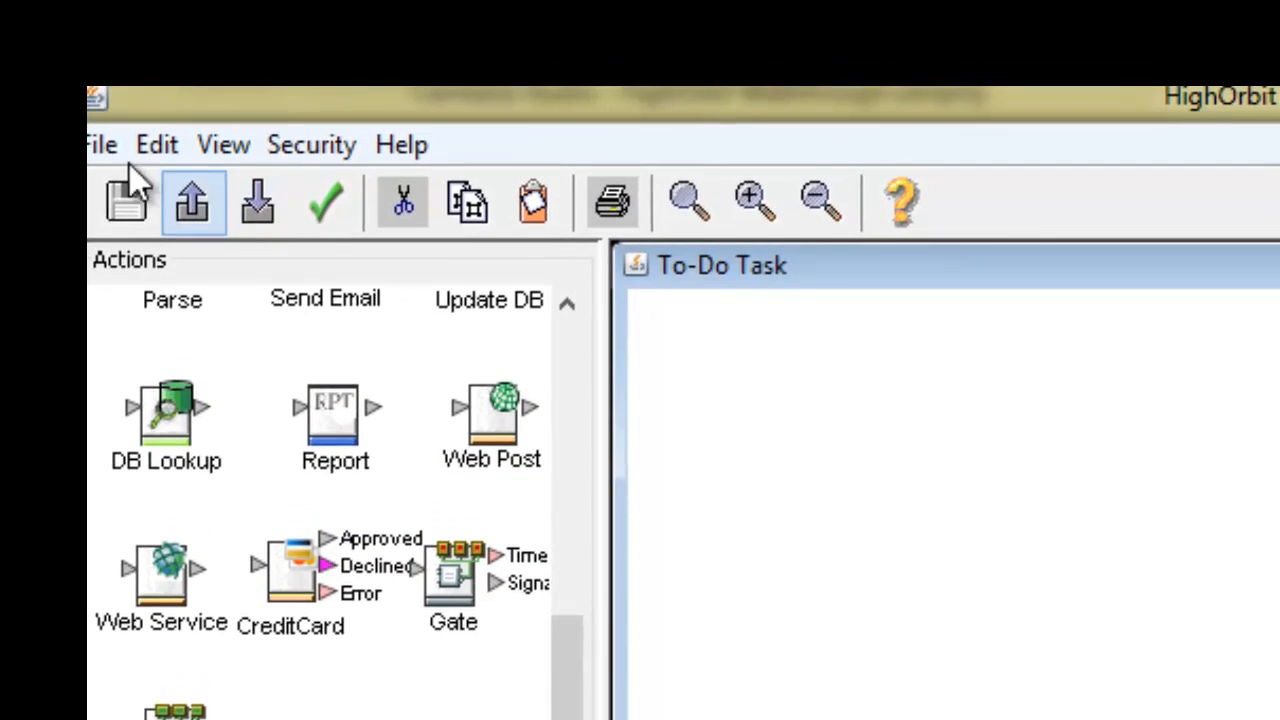
Step: Run Test Processes from the File menu to open the test Task List
click(112, 18)
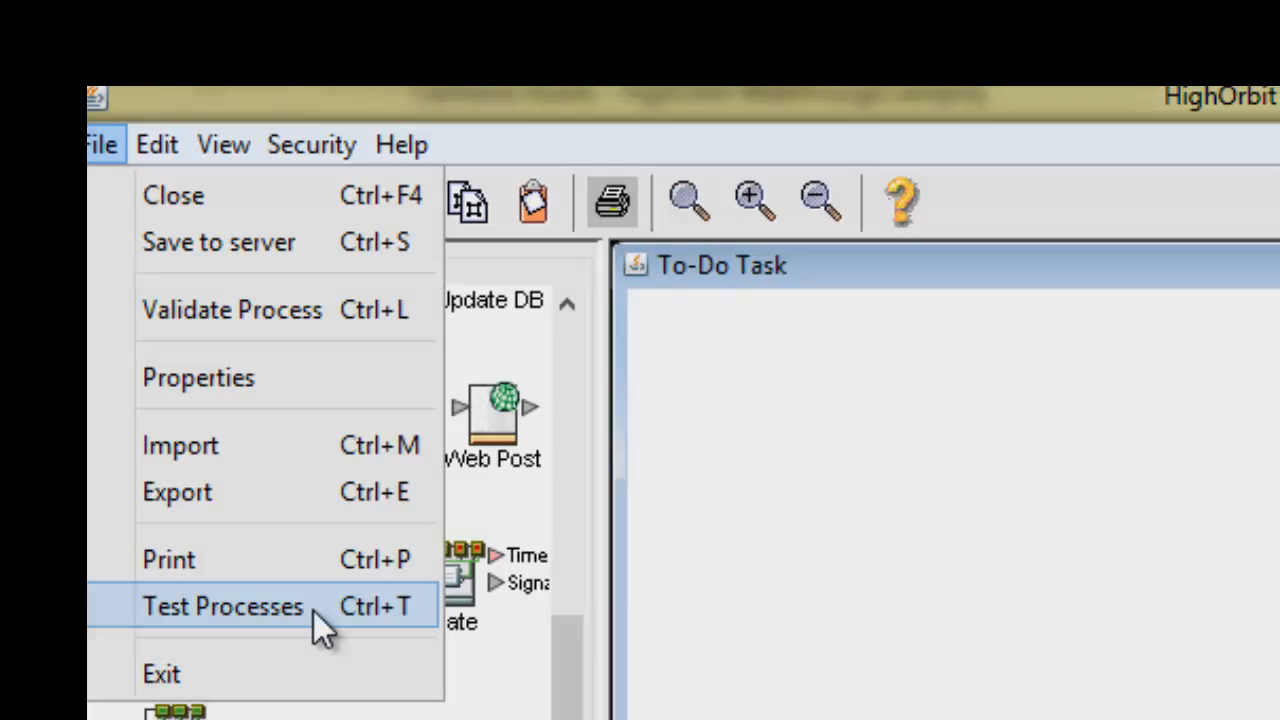
click(313, 610)
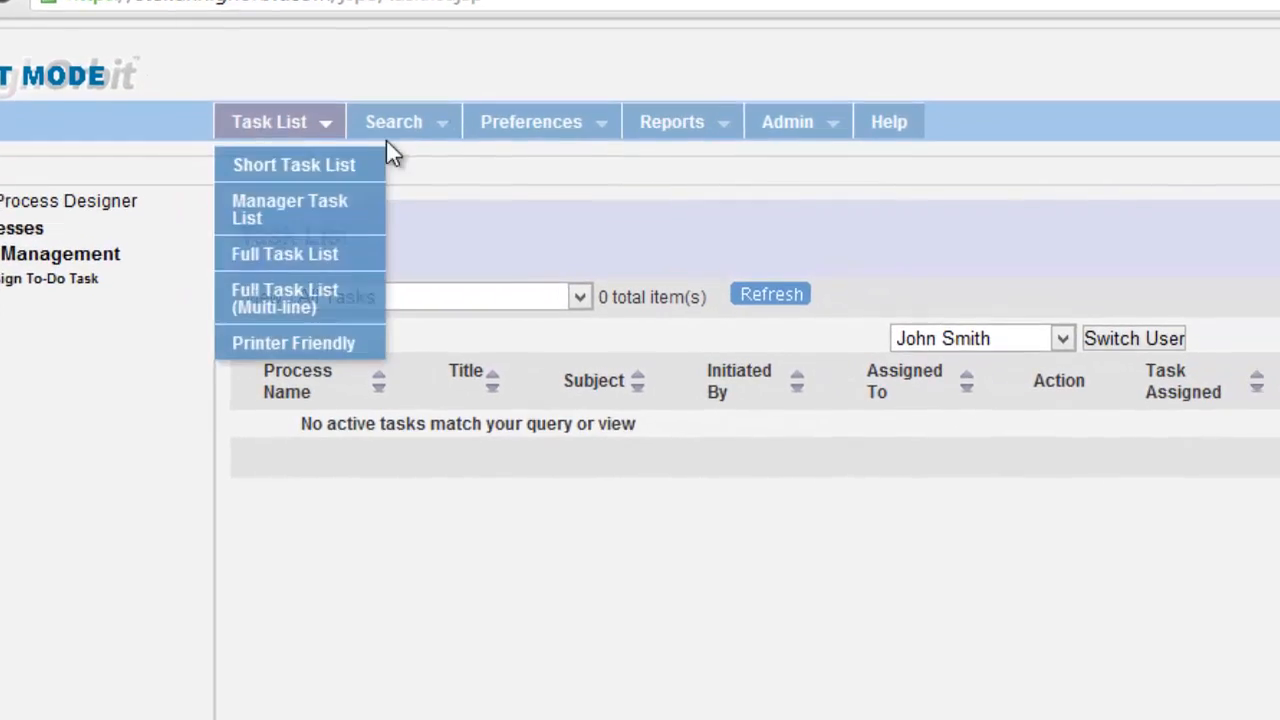
Step: Switch to each other test user to check their empty Task List, then return to the original user
click(977, 317)
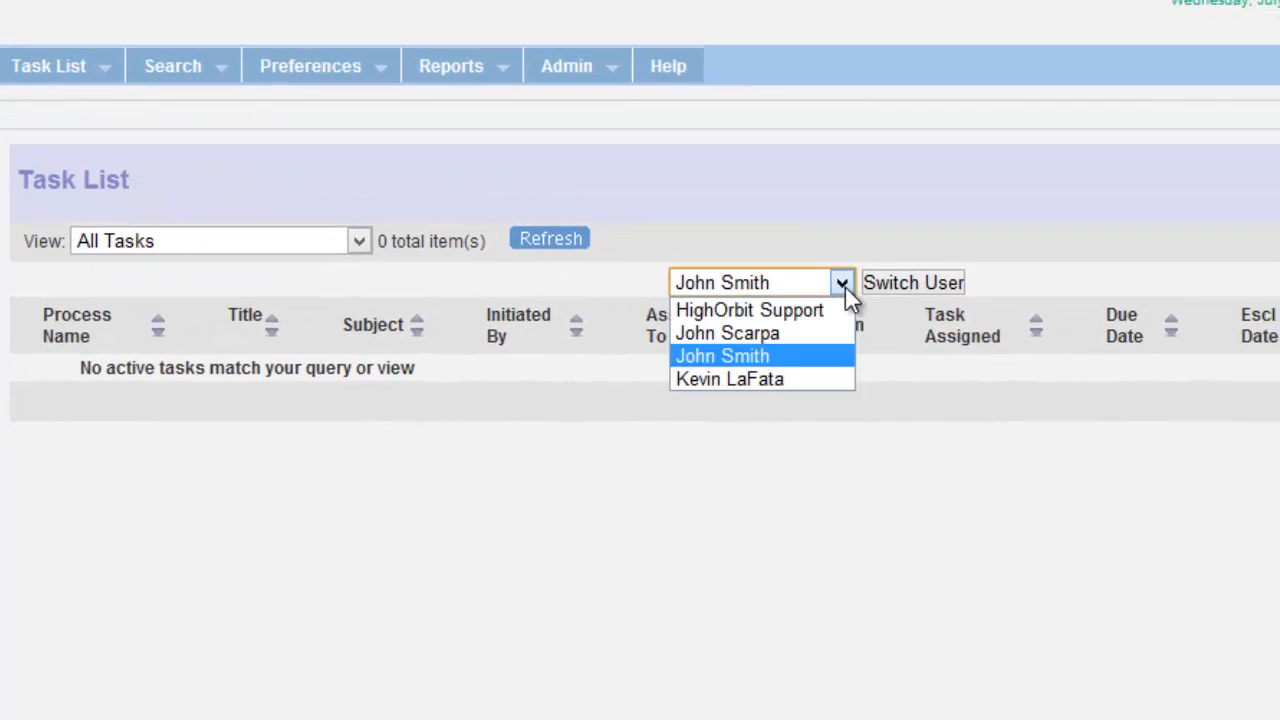
click(819, 333)
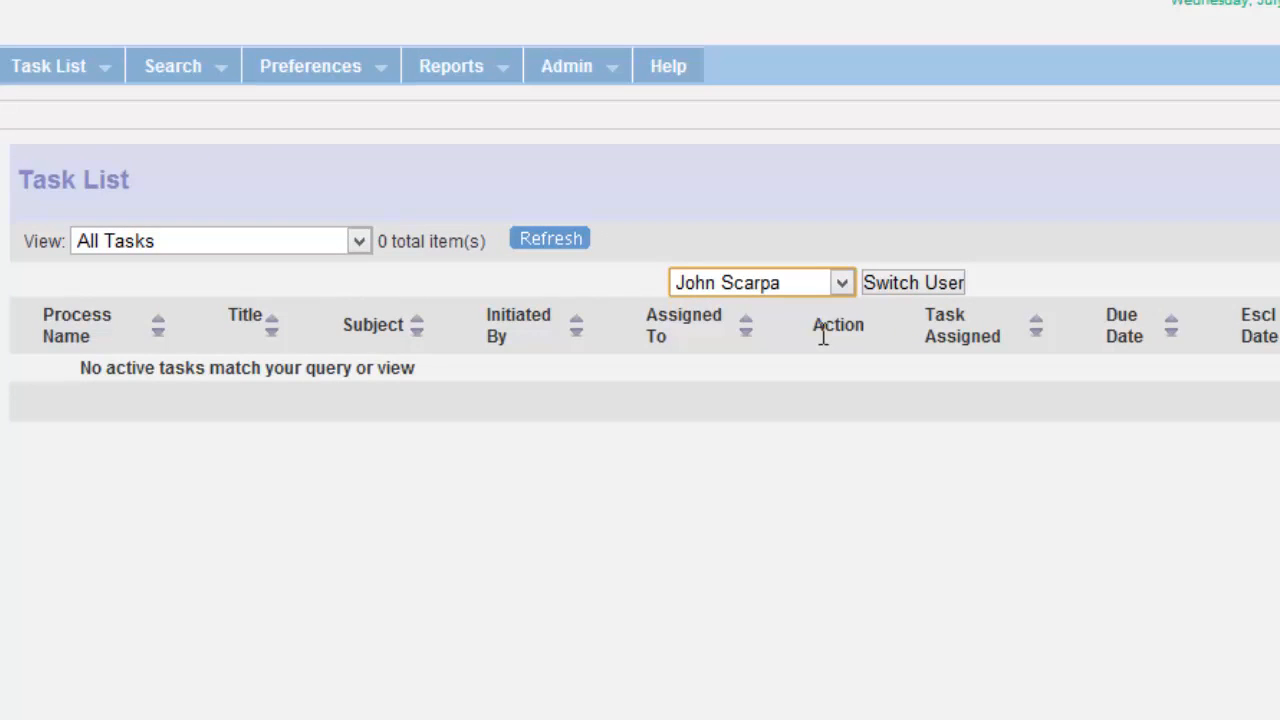
click(821, 289)
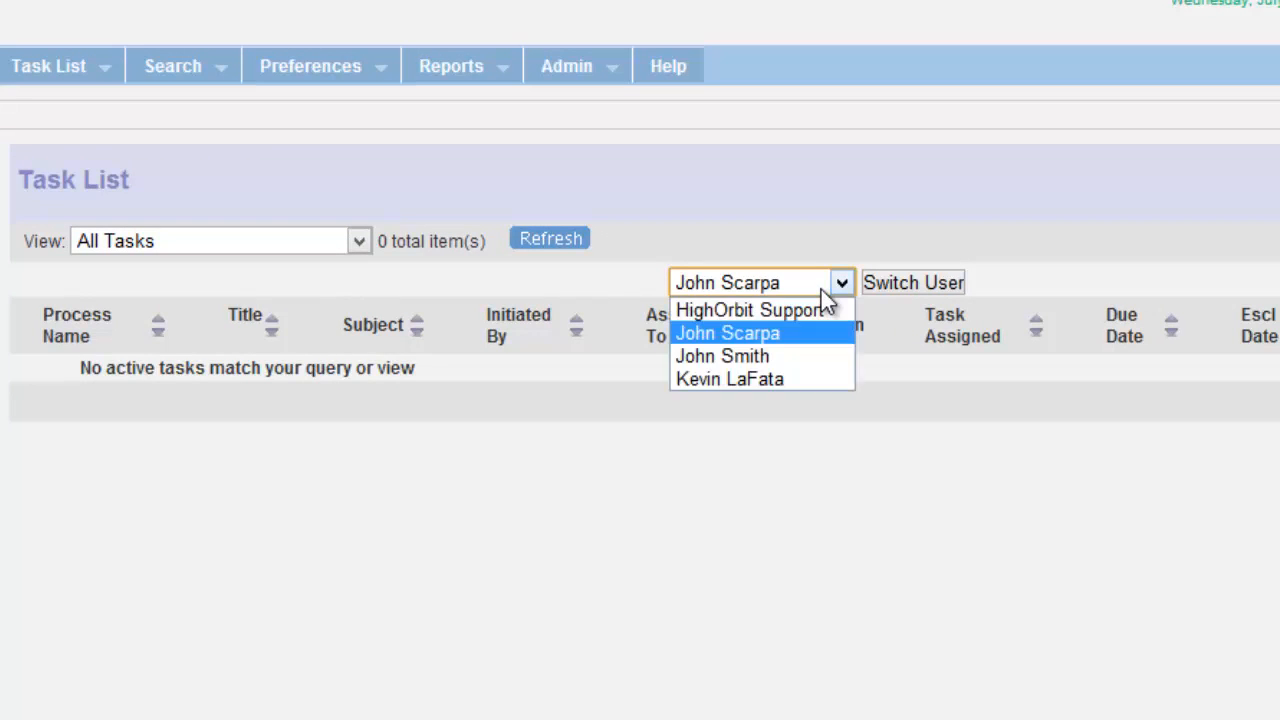
click(805, 376)
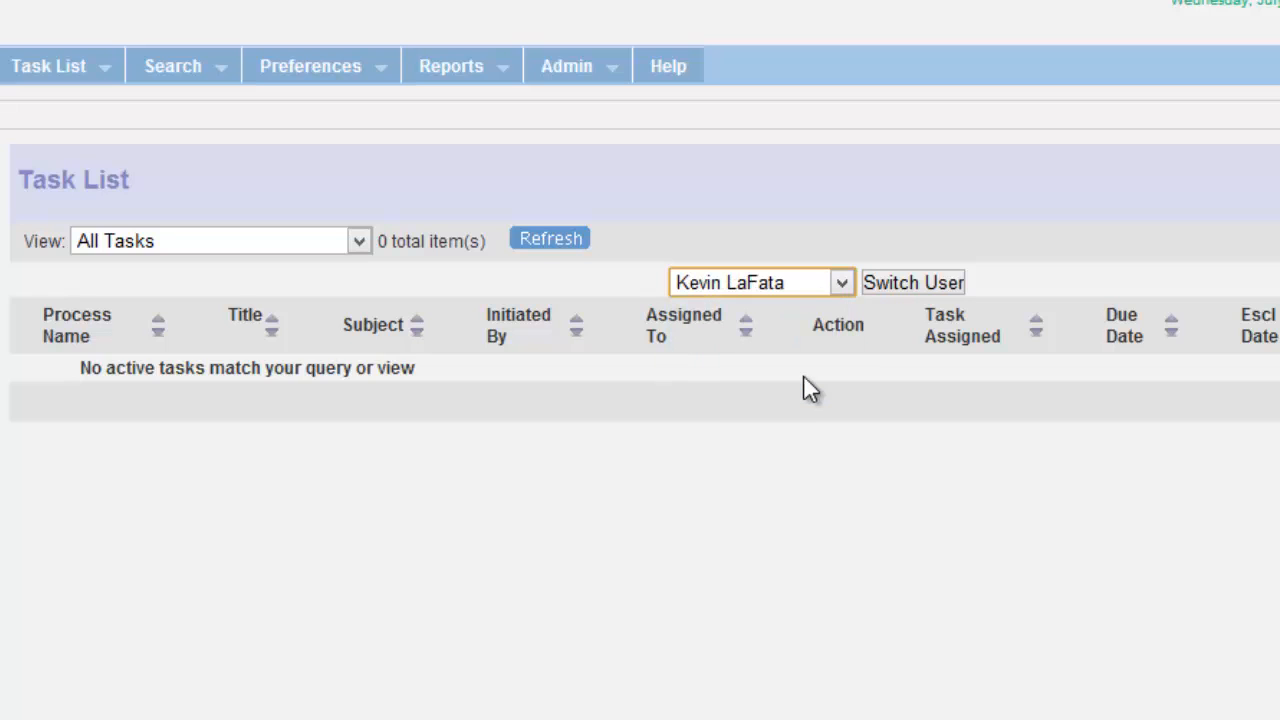
click(883, 281)
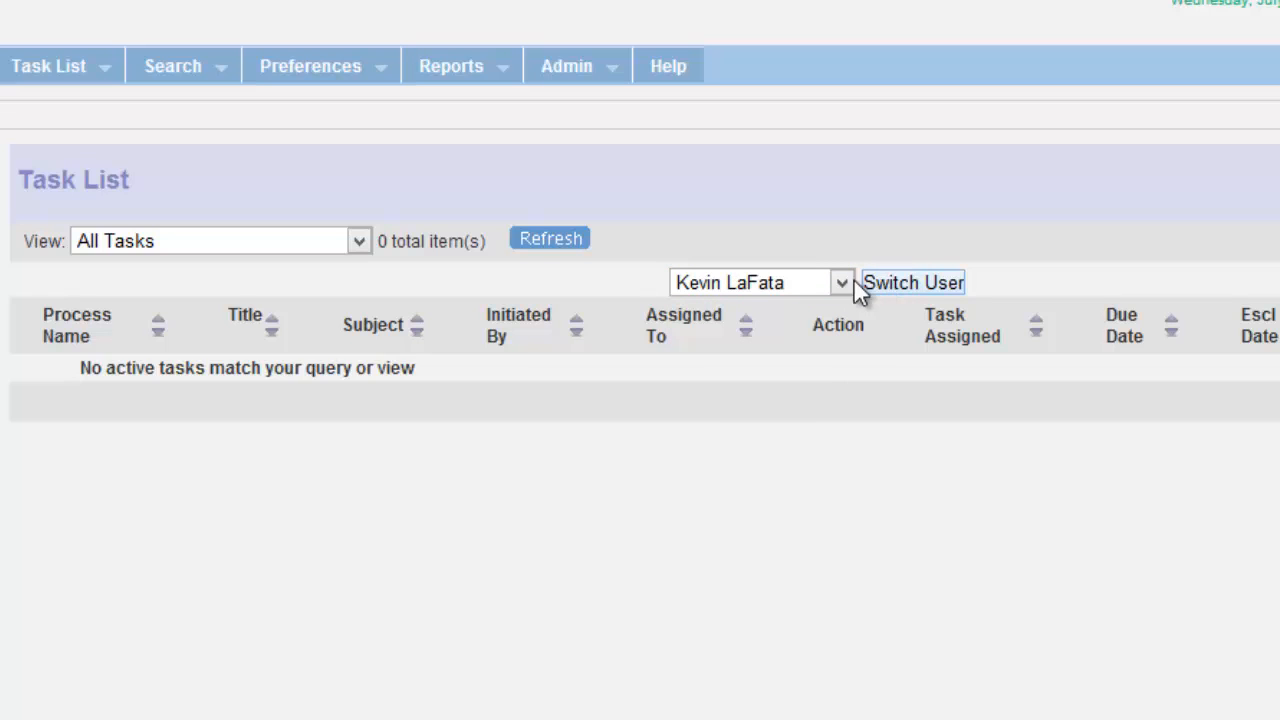
click(826, 283)
click(805, 354)
click(886, 282)
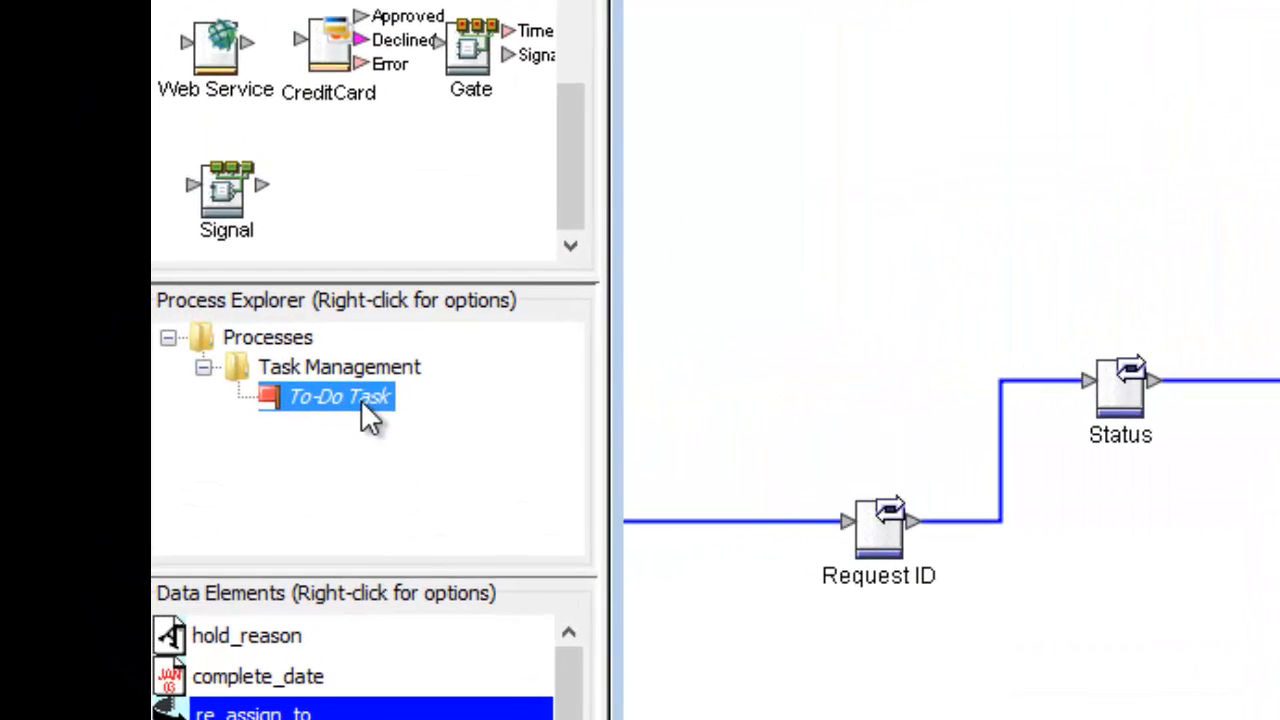
Step: Deploy To-Do Task from Process Explorer, confirming the overwrite of the production version
right_click(361, 400)
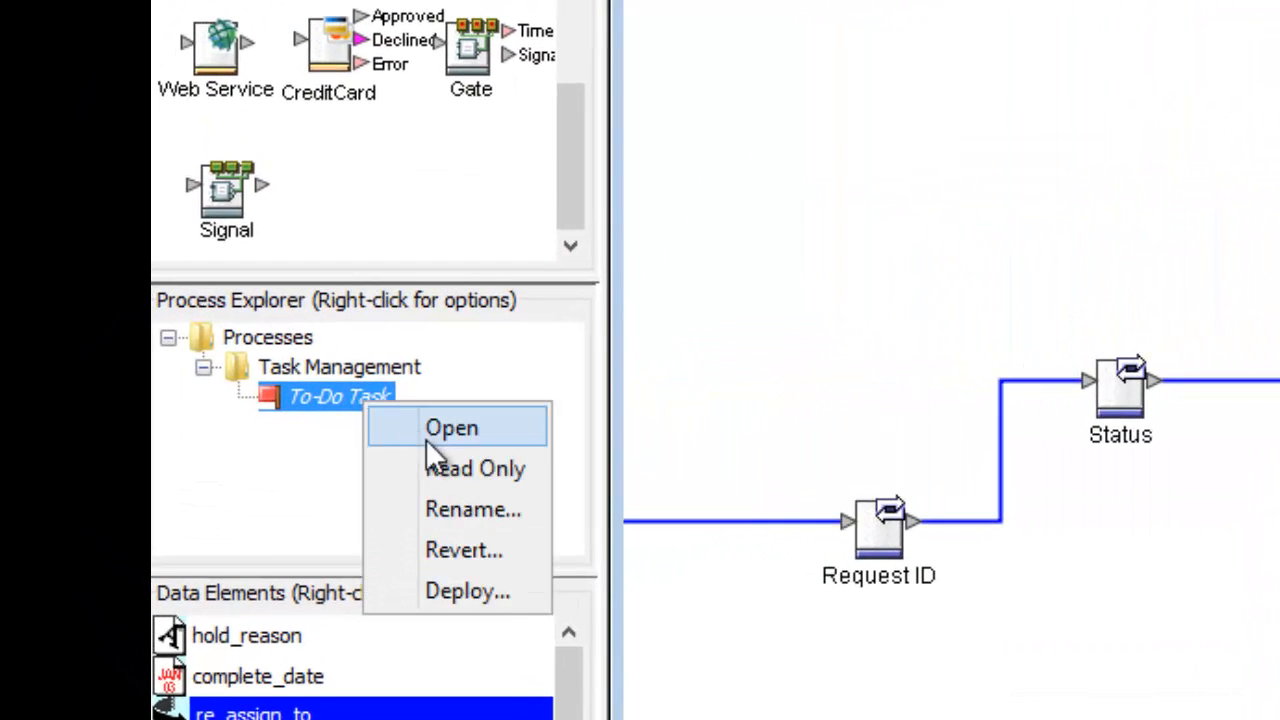
click(487, 592)
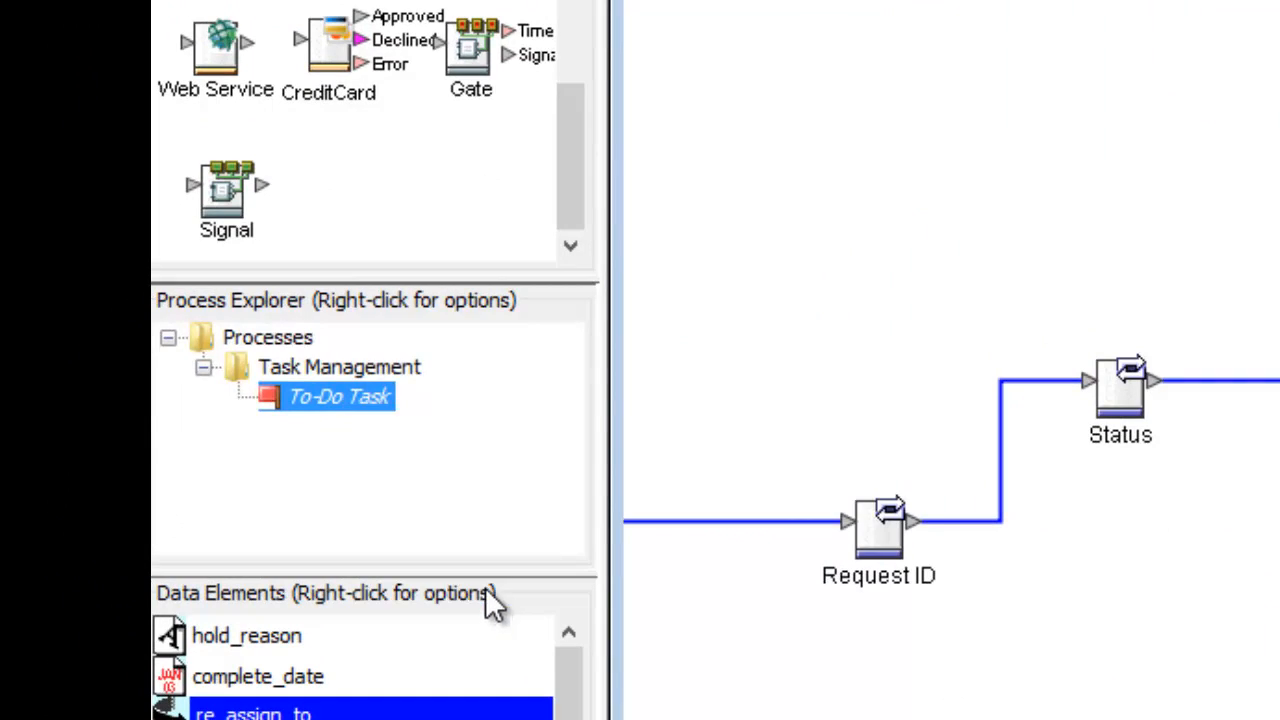
click(331, 487)
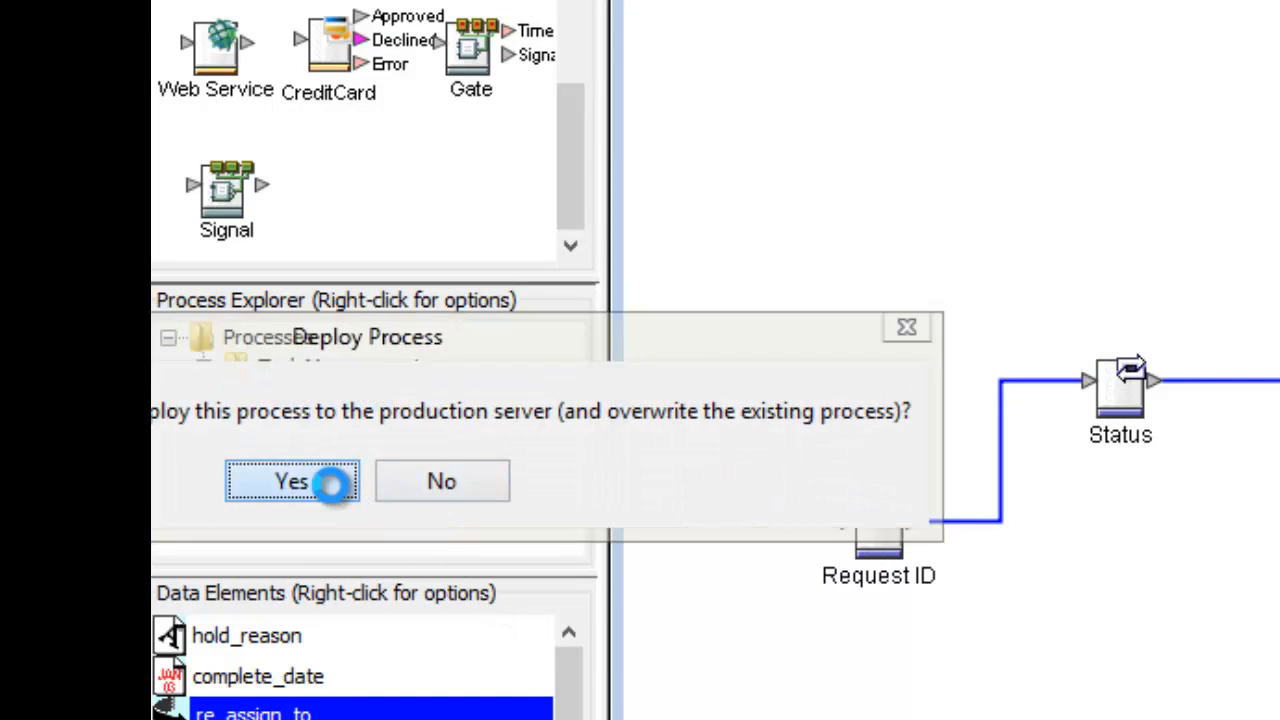